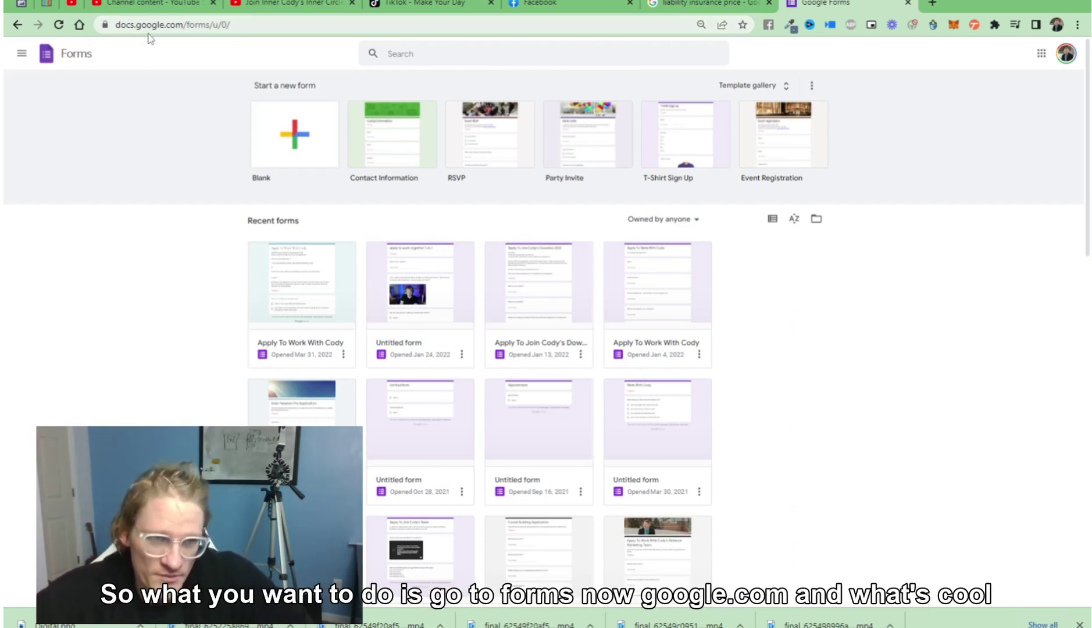
- Create a blank form with a 'Watch this video' YouTube clip, a paragraph question and the money-making title
{"action": "left_click", "coordinate": [296, 132]}
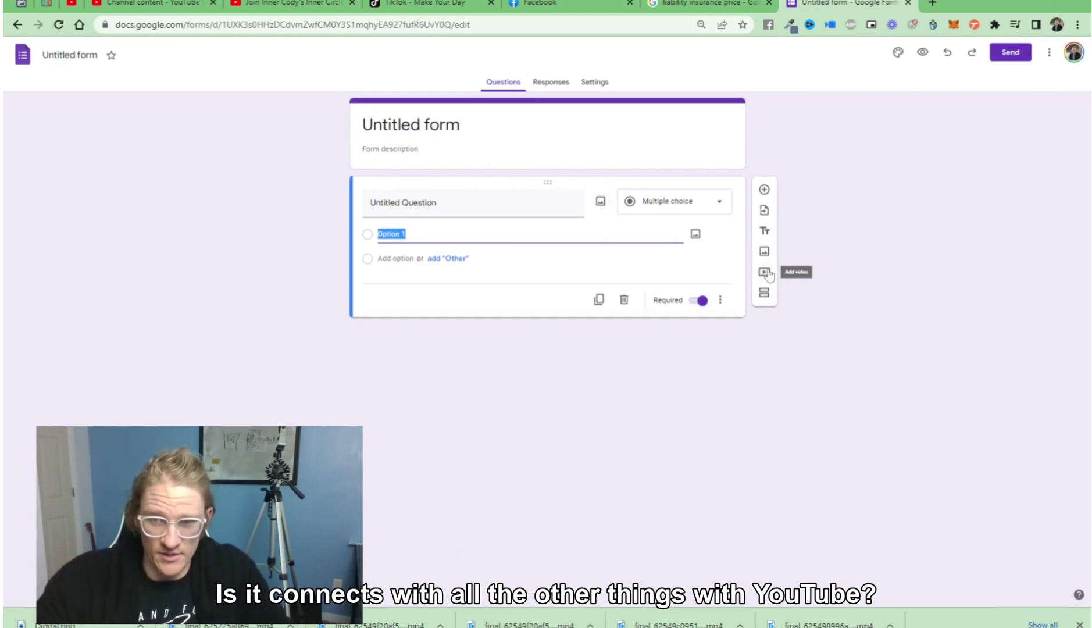
{"action": "left_click", "coordinate": [766, 272]}
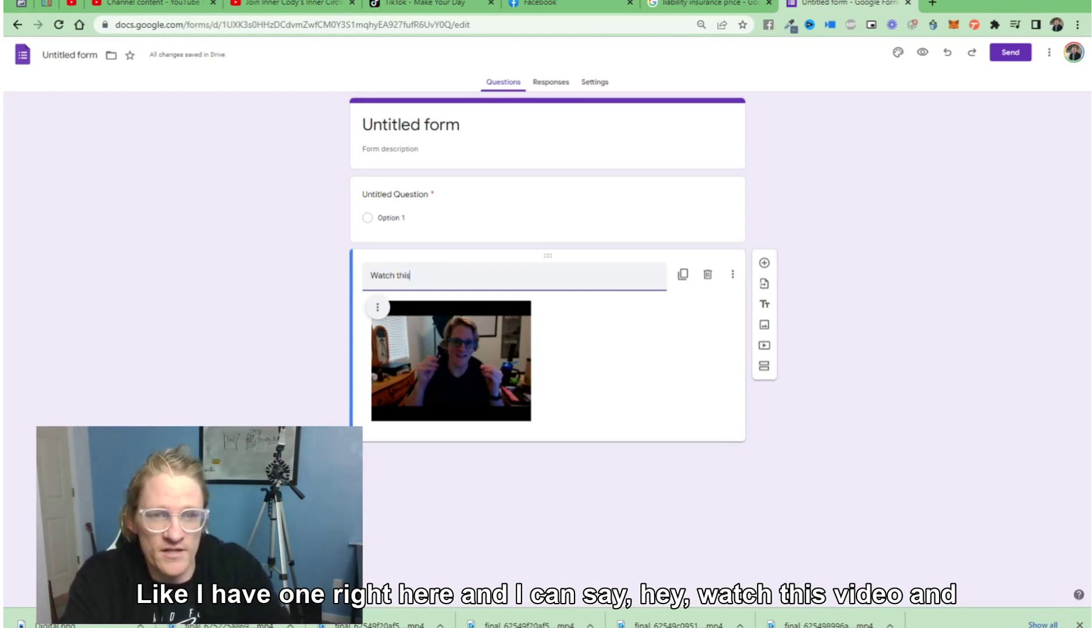
{"action": "type", "text": "o"}
{"action": "key", "text": "Return"}
{"action": "type", "text": "Why do you want to join my team?"}
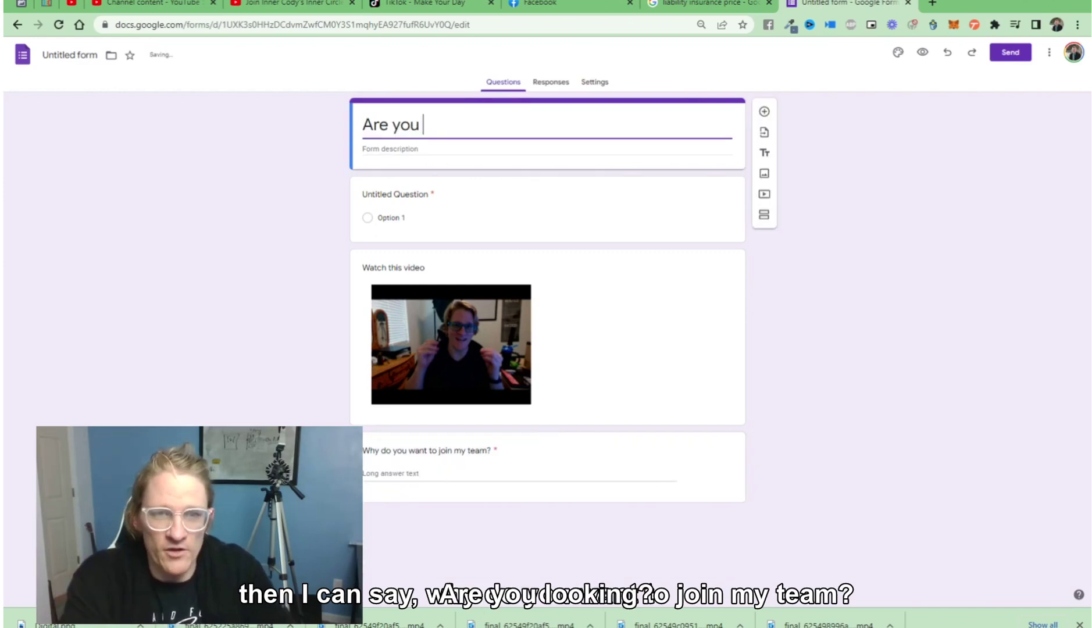
{"action": "type", "text": "looking for a way to make mo"}
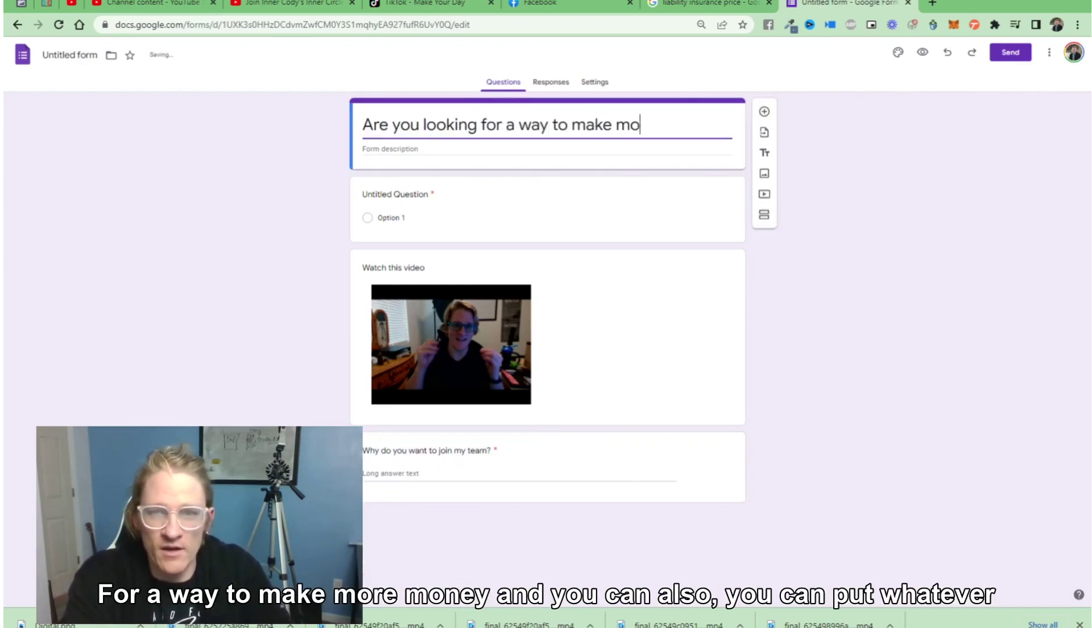
{"action": "type", "text": "?"}
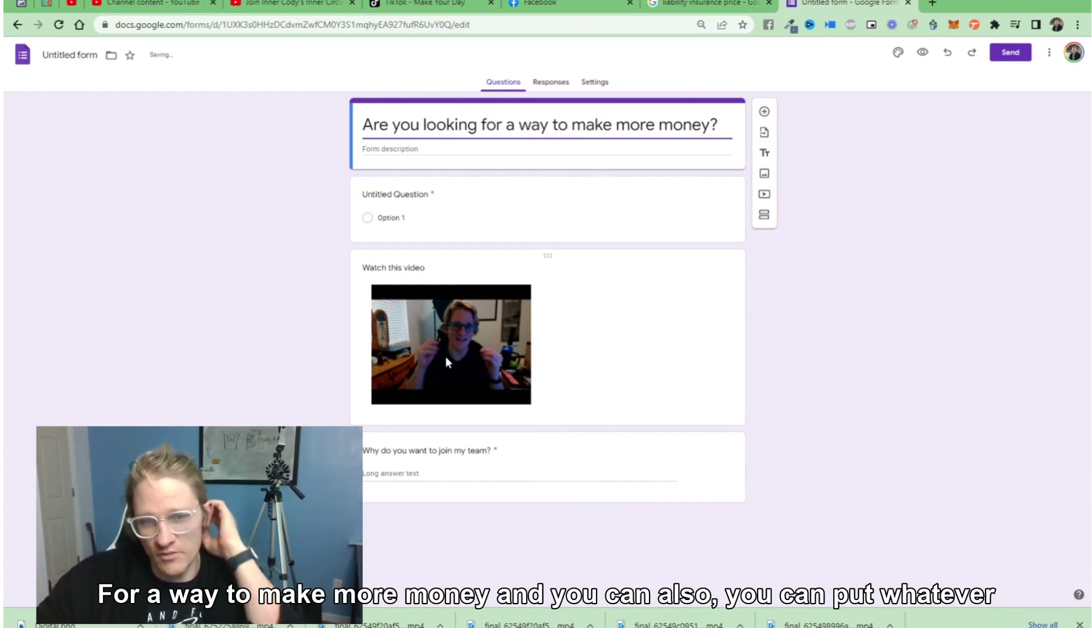
{"action": "left_click", "coordinate": [816, 321]}
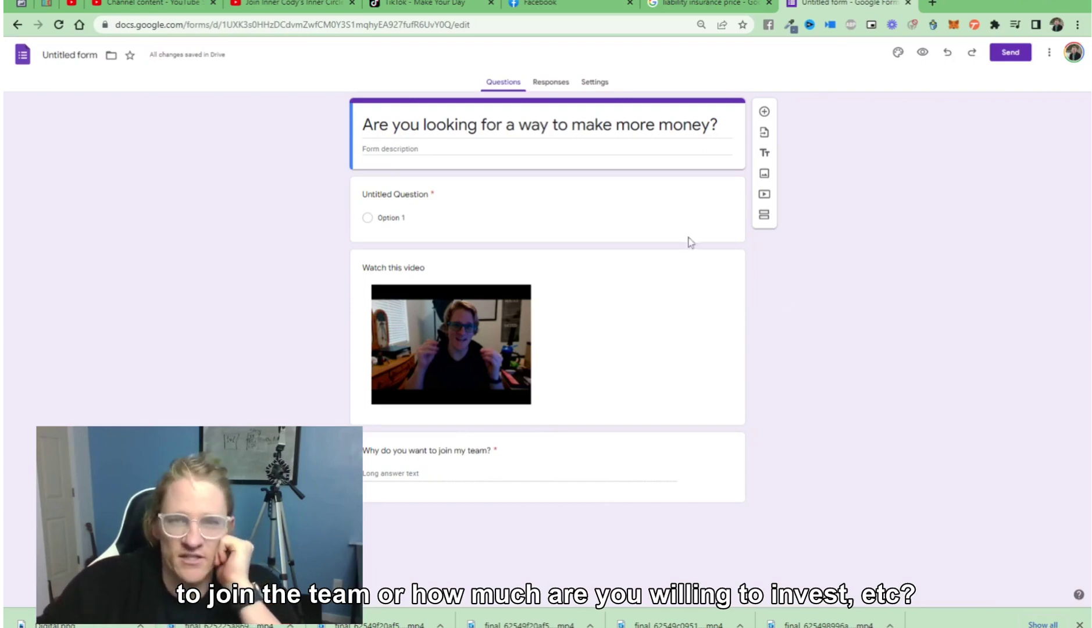
- Copy the form's shortened share link from the Send dialog
{"action": "left_click", "coordinate": [1004, 53]}
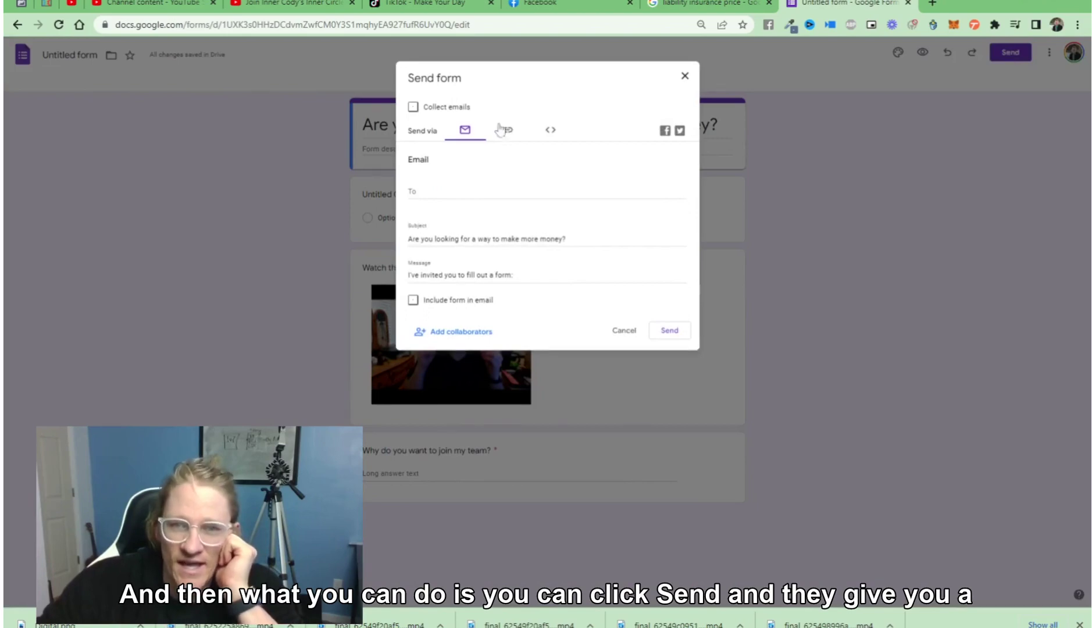
{"action": "left_click", "coordinate": [501, 129]}
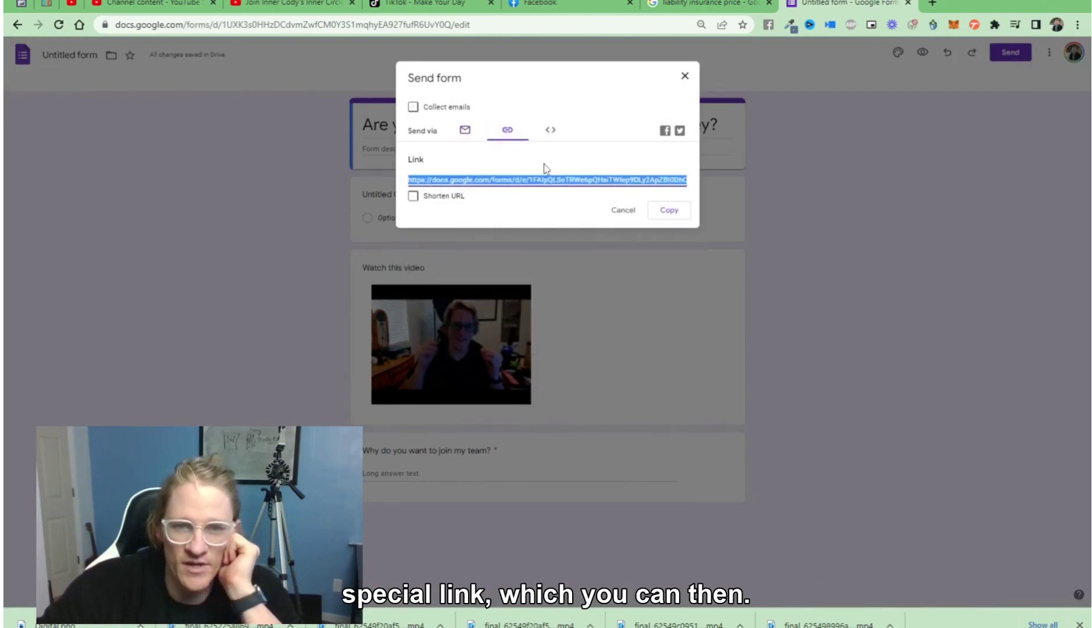
{"action": "left_click", "coordinate": [413, 196]}
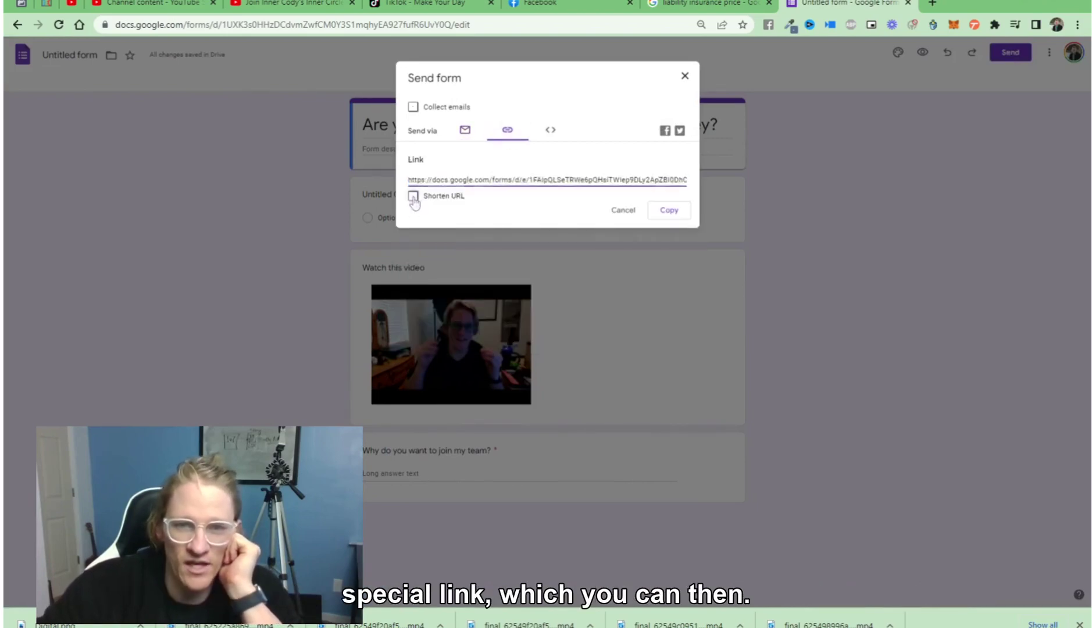
{"action": "left_click", "coordinate": [668, 211]}
- Paste the short link into the join-team question title, then delete it again
{"action": "left_click", "coordinate": [466, 451]}
{"action": "key", "text": "ctrl+v"}
{"action": "left_click_drag", "start_coordinate": [519, 471], "coordinate": [369, 472]}
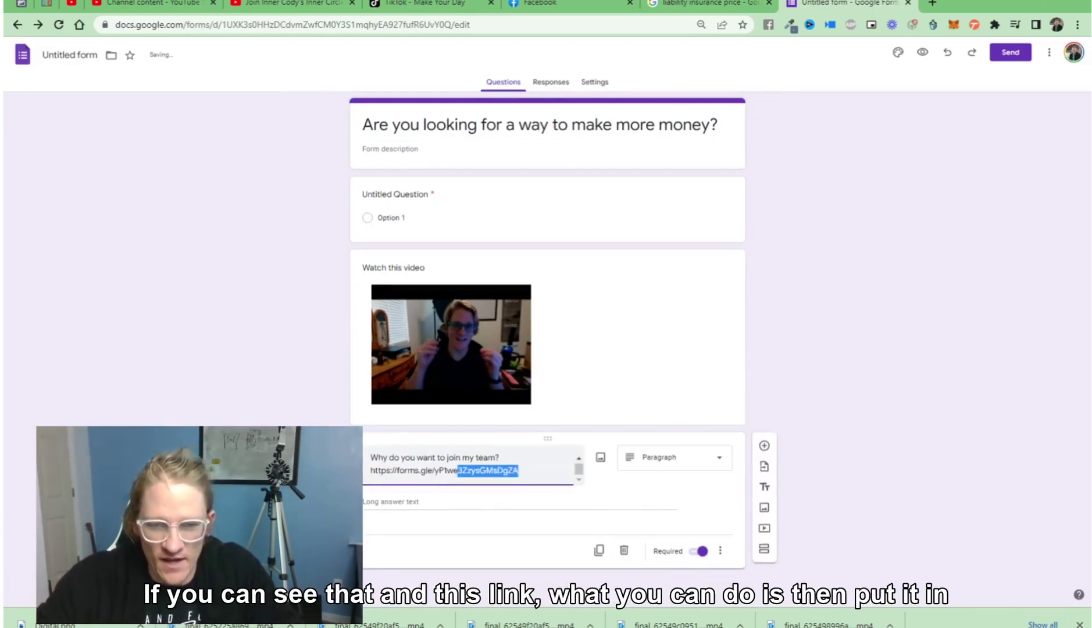
{"action": "key", "text": "BackSpace"}
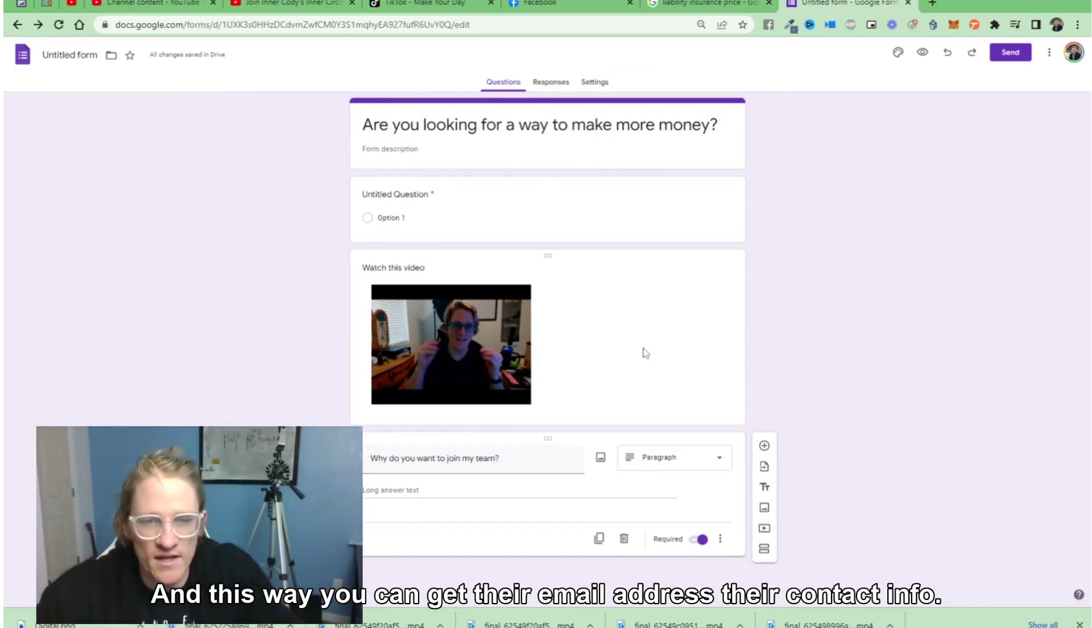
- Add short-answer questions for phone number and email
{"action": "left_click", "coordinate": [764, 446]}
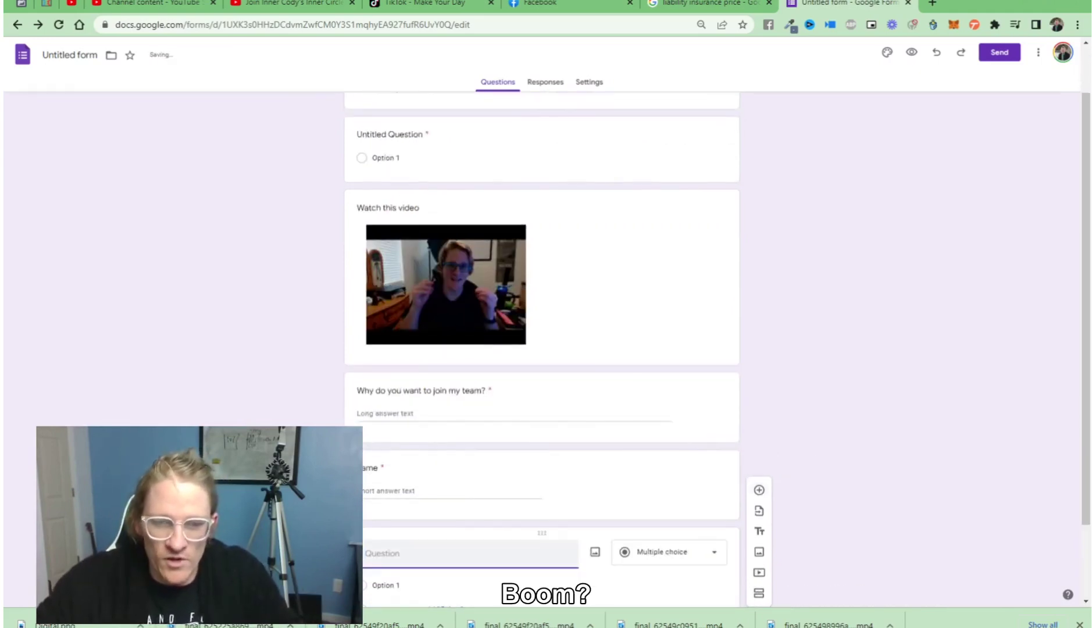
{"action": "type", "text": "phone number ("}
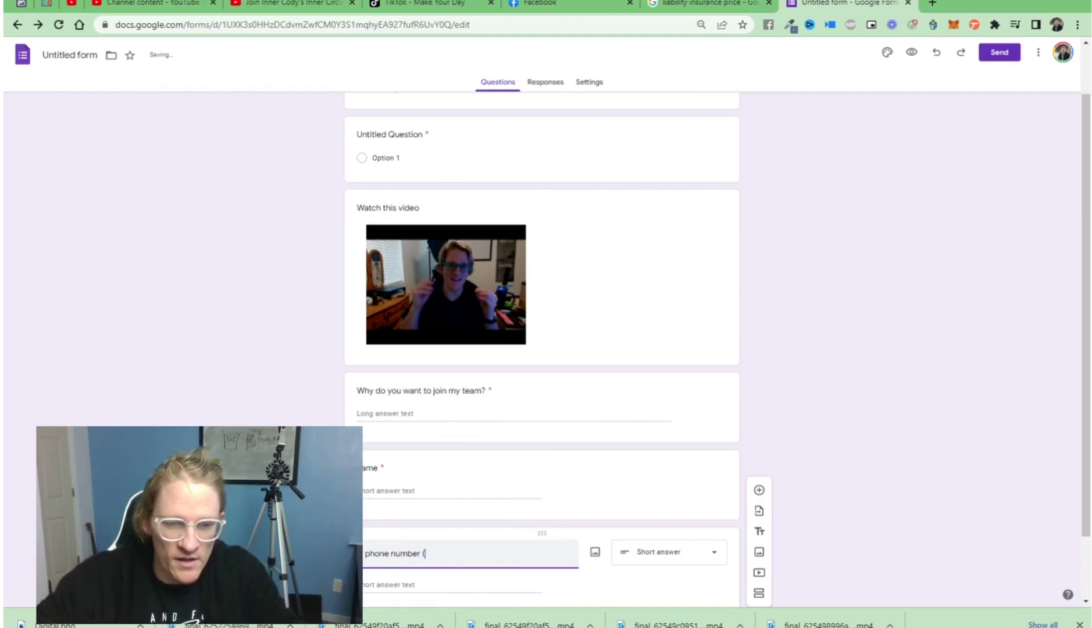
{"action": "type", "text": "So i can text you"}
{"action": "left_click", "coordinate": [759, 490]}
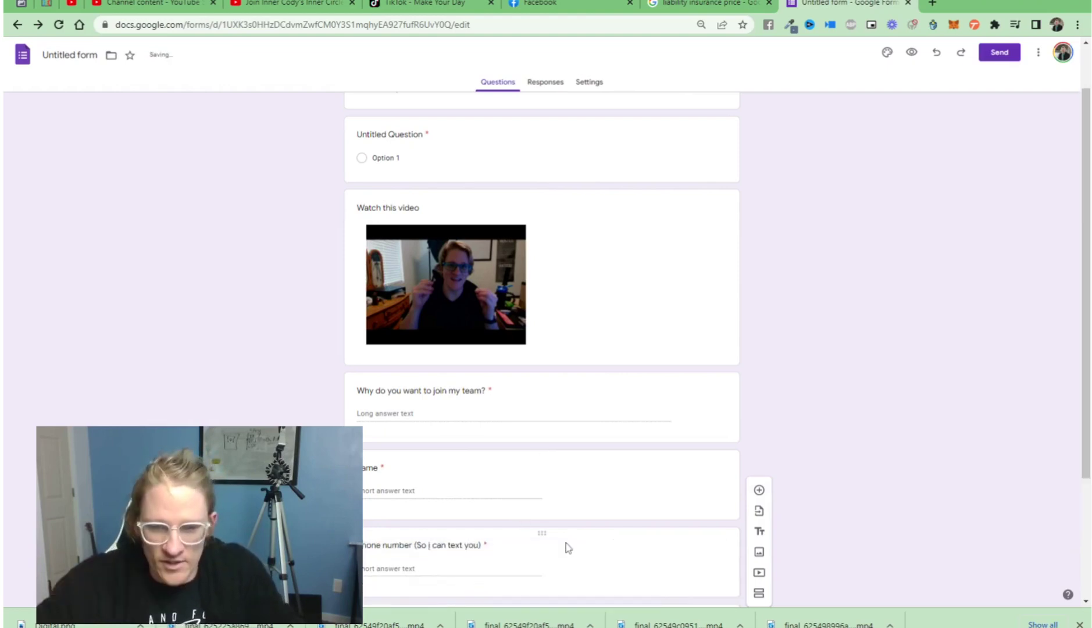
{"action": "type", "text": "email"}
- Enlarge the embedded YouTube video in the form
{"action": "scroll", "coordinate": [568, 547], "scroll_direction": "down", "scroll_amount": 2}
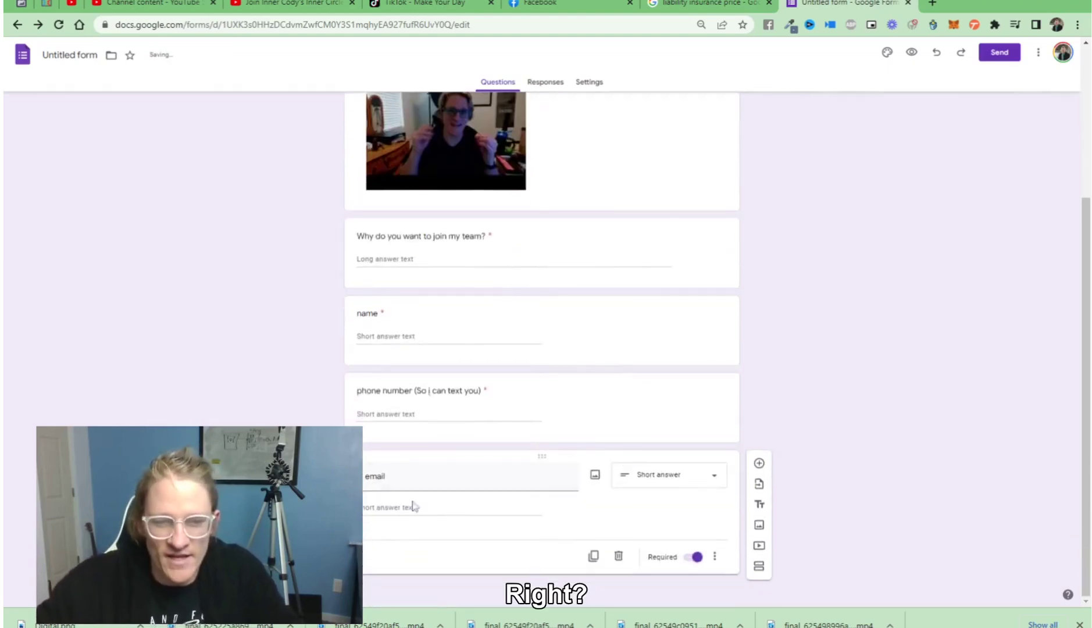
{"action": "scroll", "coordinate": [410, 319], "scroll_direction": "up", "scroll_amount": 1}
{"action": "scroll", "coordinate": [424, 291], "scroll_direction": "up", "scroll_amount": 2}
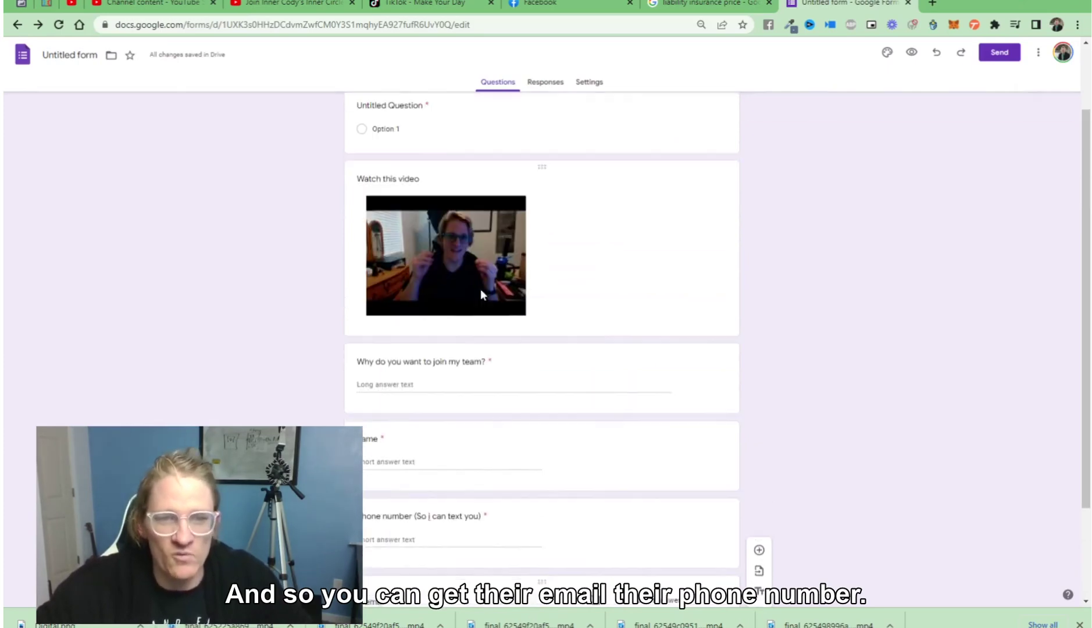
{"action": "left_click", "coordinate": [412, 267]}
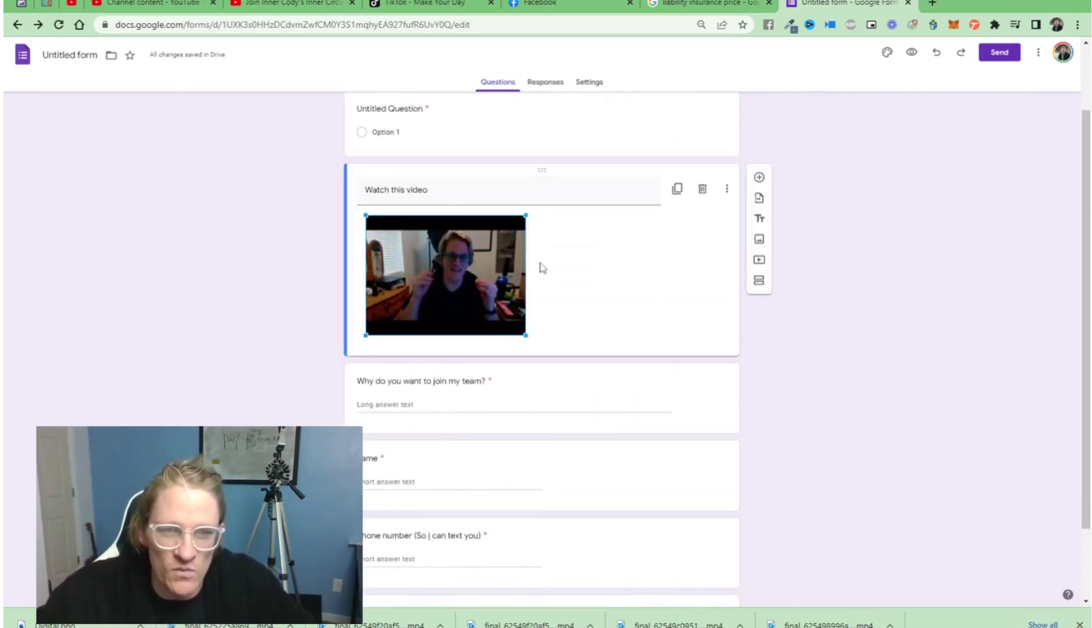
{"action": "left_click_drag", "start_coordinate": [526, 335], "coordinate": [626, 347]}
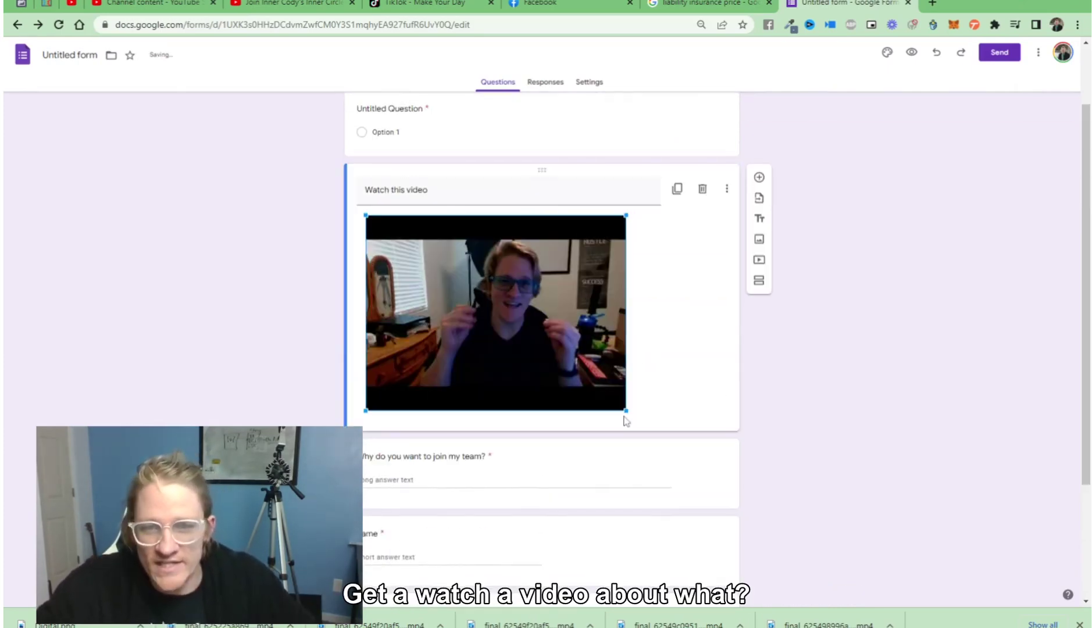
{"action": "left_click_drag", "start_coordinate": [625, 421], "coordinate": [751, 429]}
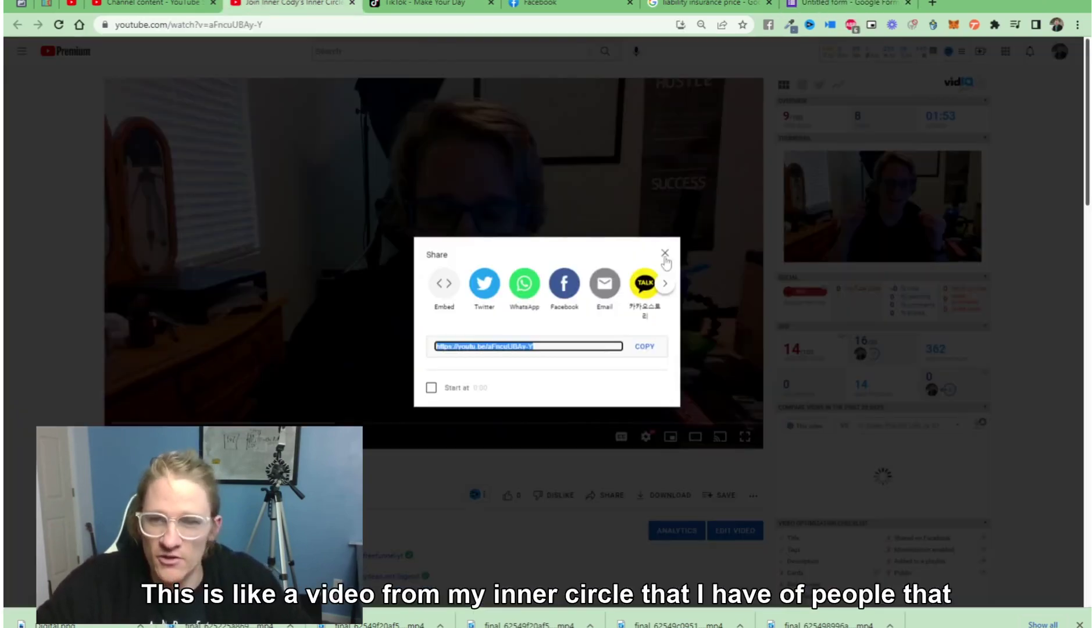
{"action": "left_click", "coordinate": [665, 254]}
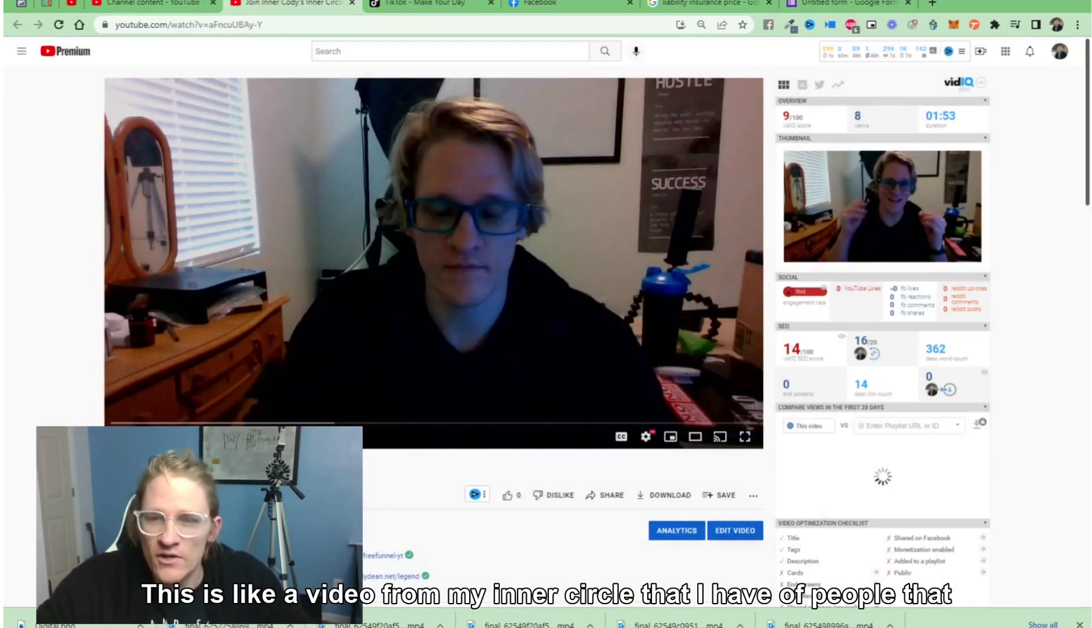
{"action": "left_click", "coordinate": [830, 3]}
- Delete the empty Untitled Question
{"action": "scroll", "coordinate": [804, 398], "scroll_direction": "up", "scroll_amount": 2}
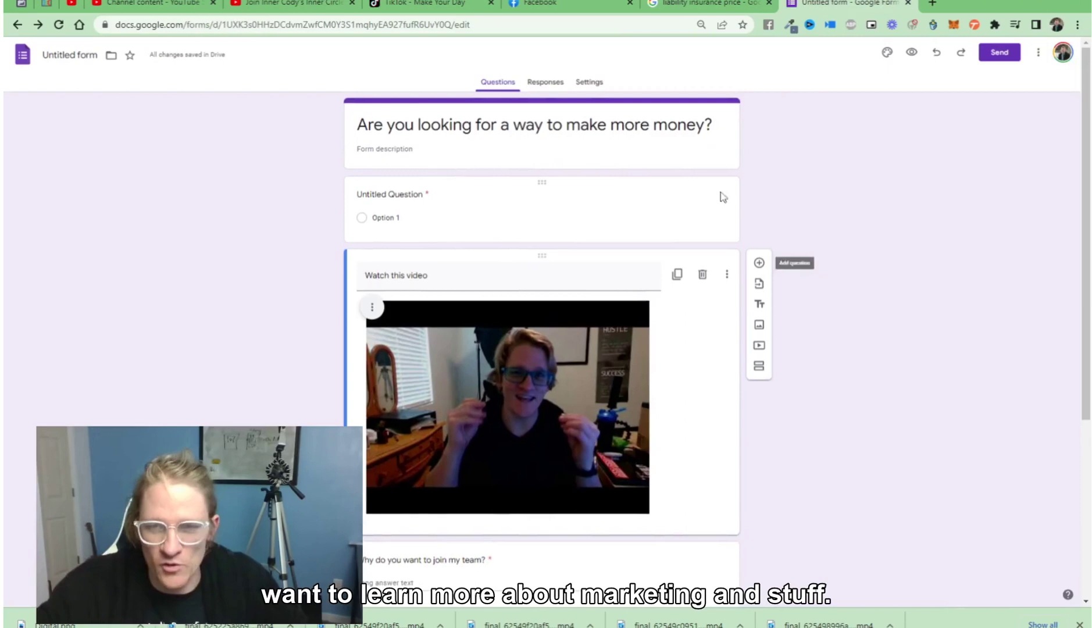
{"action": "left_click_drag", "start_coordinate": [534, 182], "coordinate": [550, 182]}
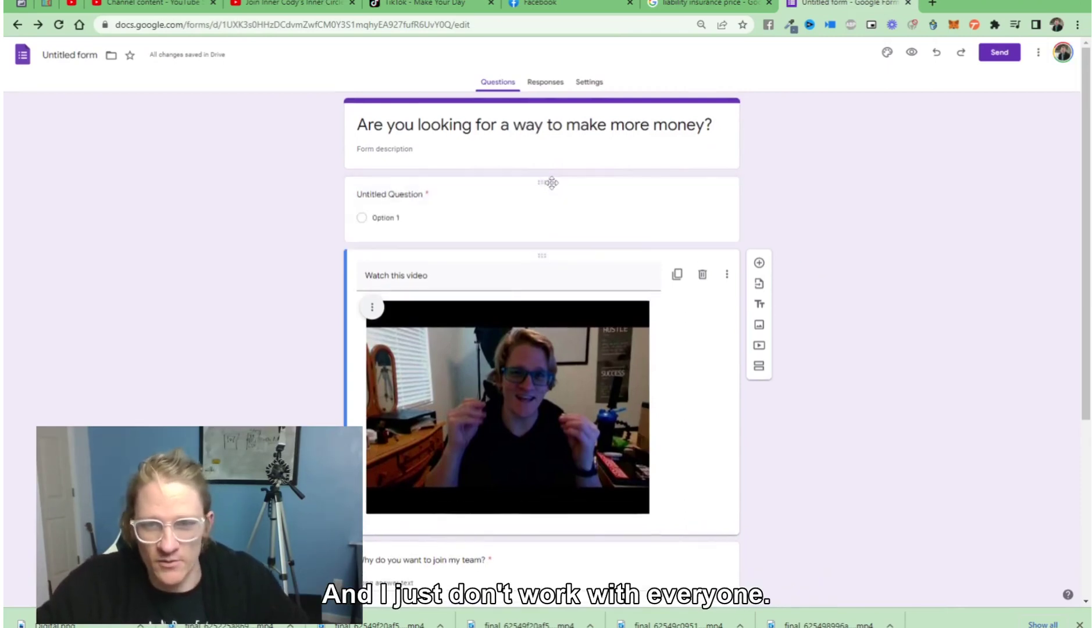
{"action": "left_click", "coordinate": [619, 301]}
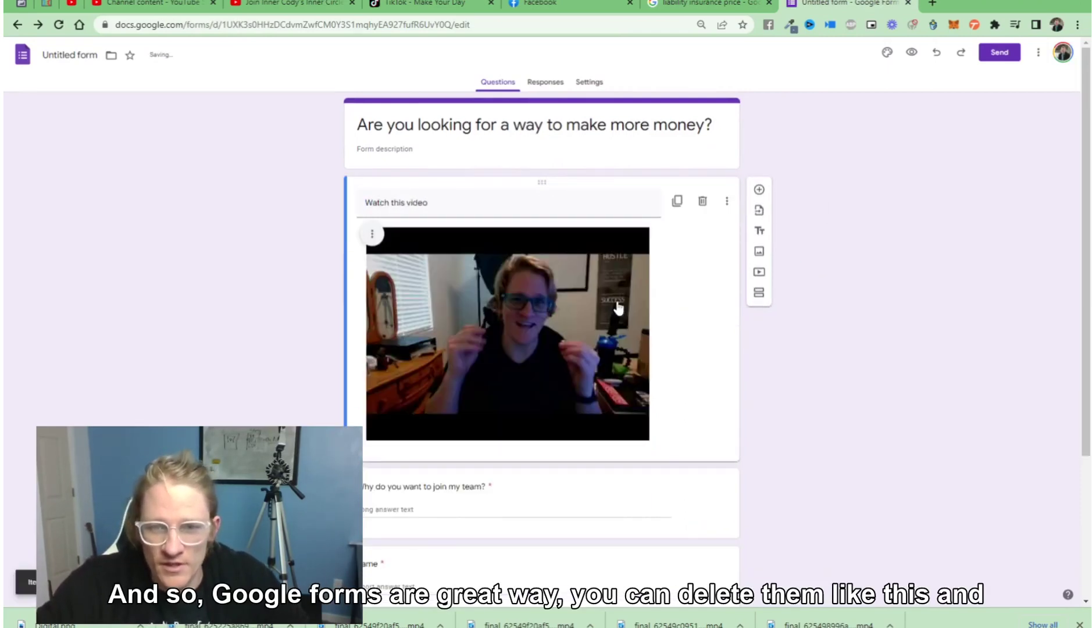
{"action": "scroll", "coordinate": [480, 287], "scroll_direction": "down", "scroll_amount": 2}
{"action": "scroll", "coordinate": [536, 290], "scroll_direction": "down", "scroll_amount": 1}
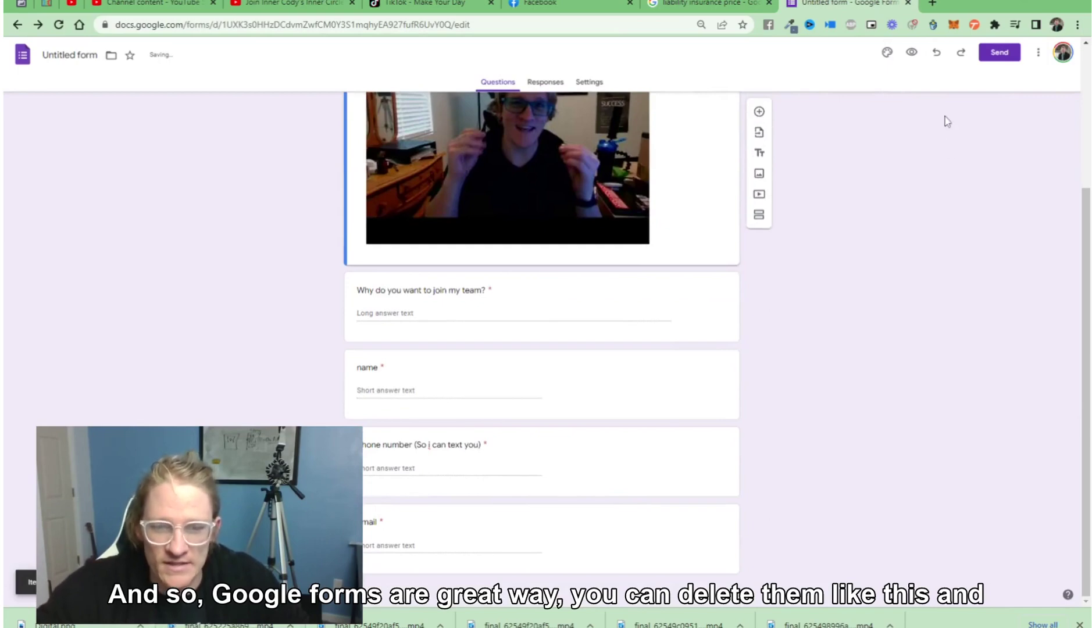
- In the form preview, answer the why-join question with 'you are awesome'
{"action": "left_click", "coordinate": [912, 52]}
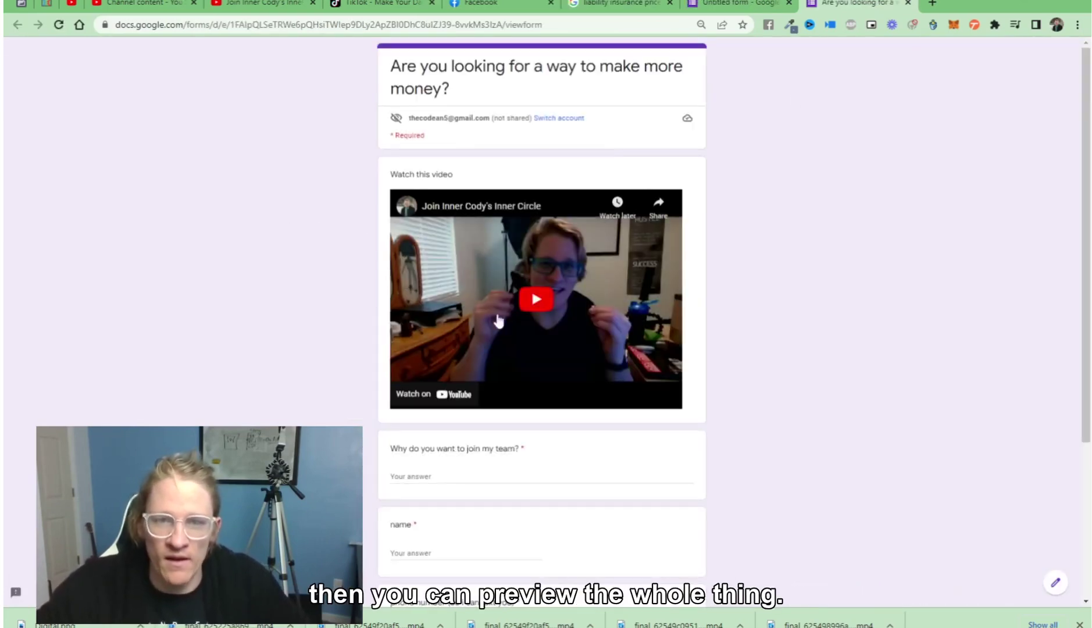
{"action": "scroll", "coordinate": [531, 288], "scroll_direction": "down", "scroll_amount": 2}
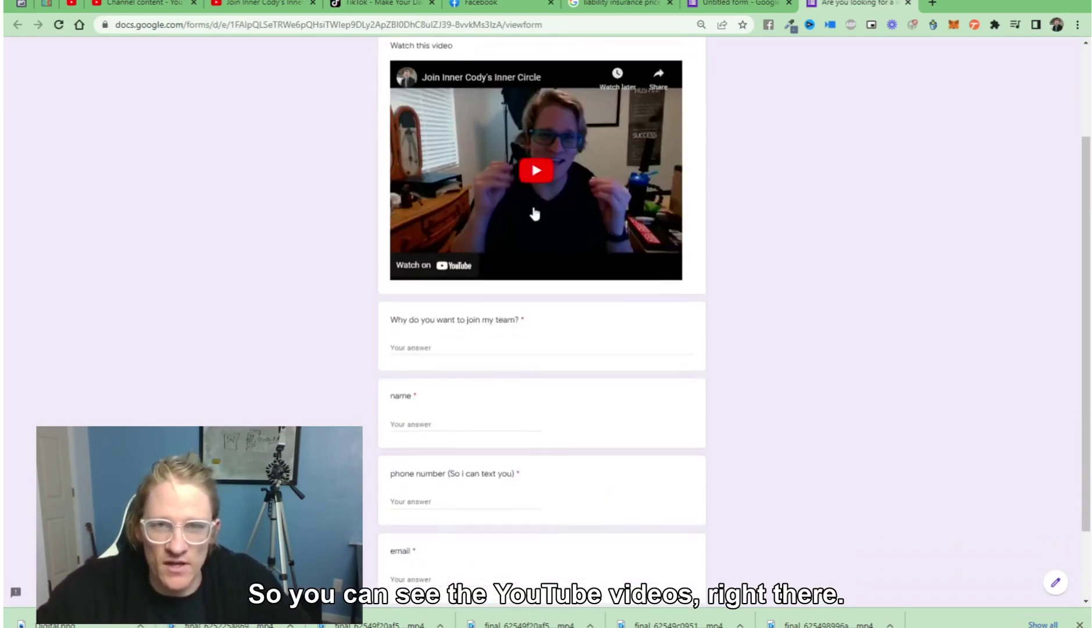
{"action": "left_click", "coordinate": [444, 348]}
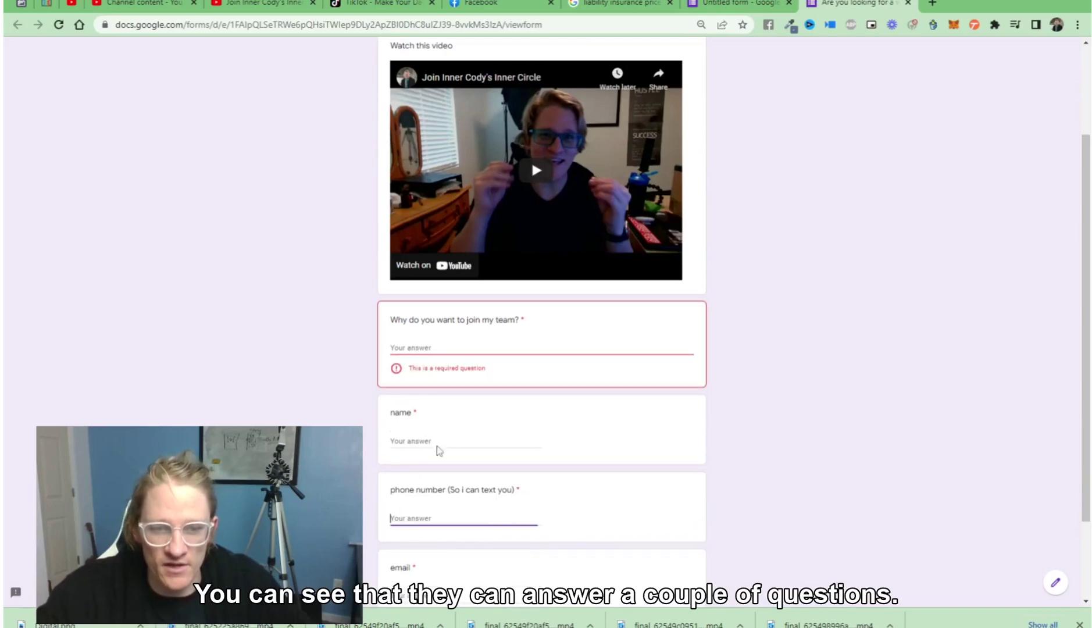
{"action": "left_click", "coordinate": [442, 347]}
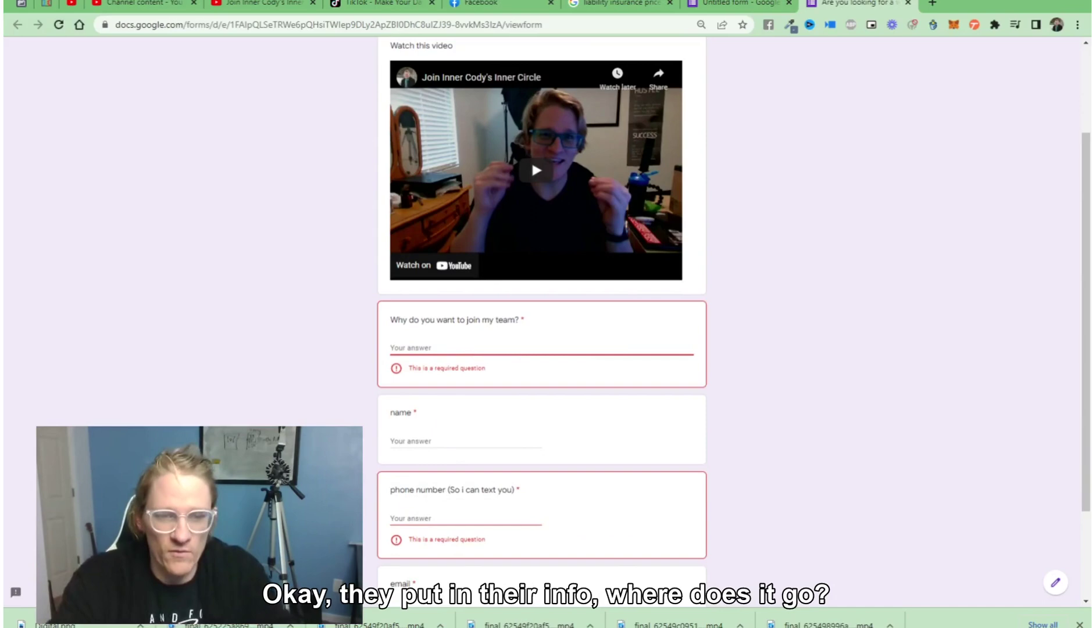
{"action": "type", "text": "because th"}
{"action": "key", "text": "BackSpace"}
{"action": "key", "text": "BackSpace"}
{"action": "type", "text": "you are aweso"}
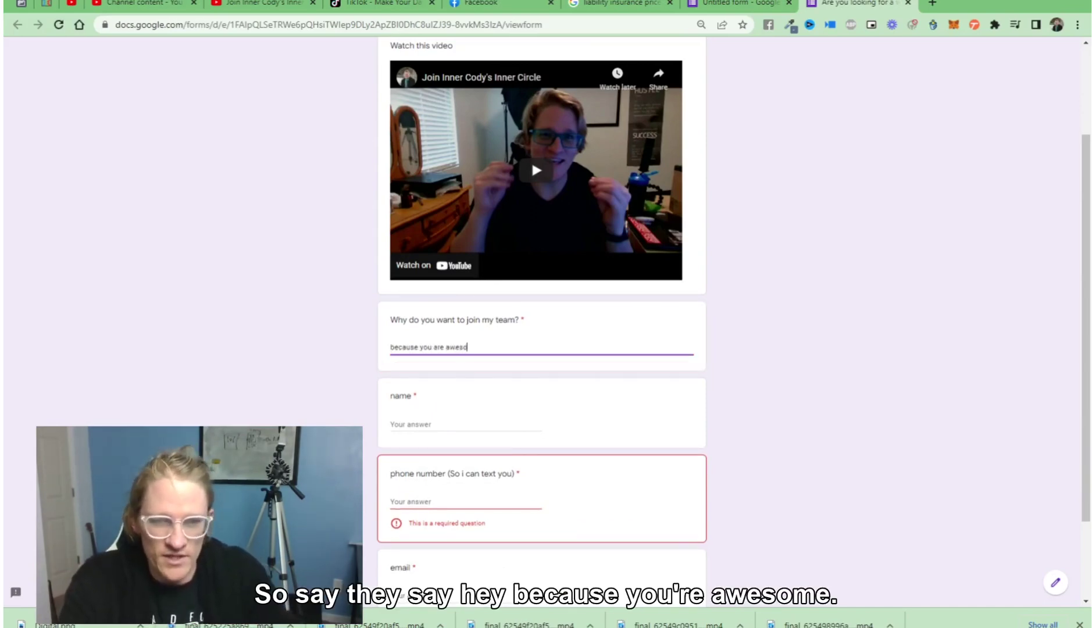
{"action": "type", "text": "me"}
{"action": "key", "text": "Tab"}
{"action": "type", "text": "joe"}
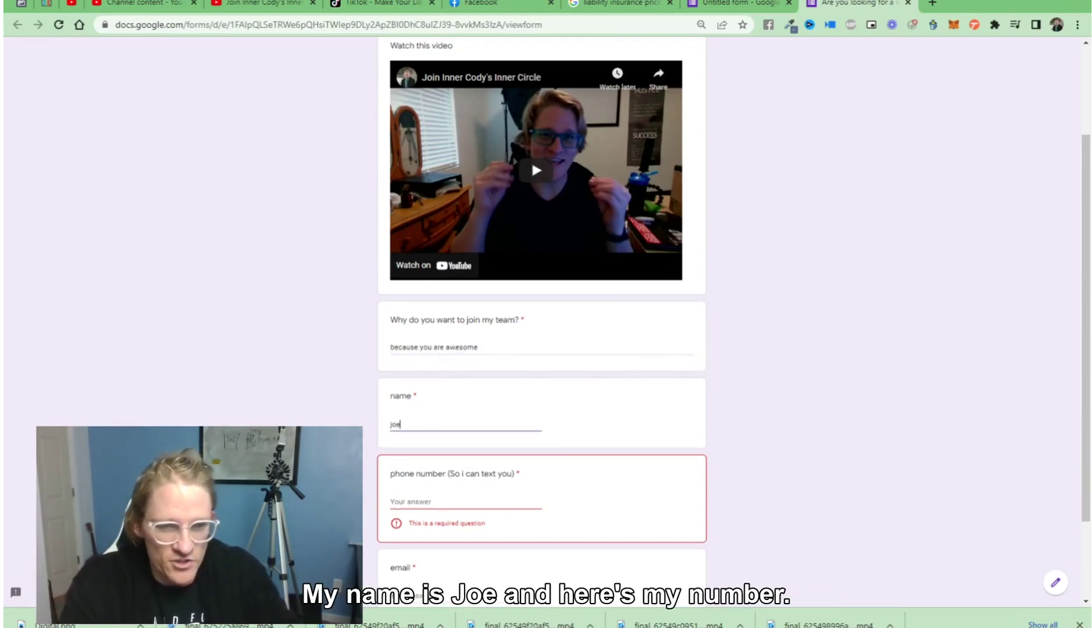
{"action": "type", "text": "123448900"}
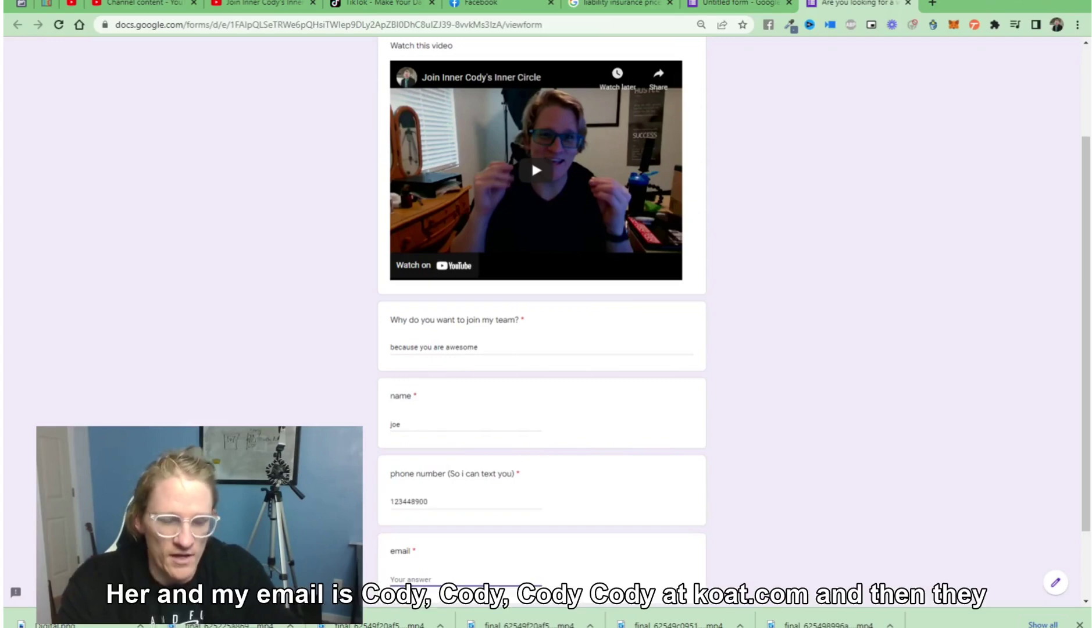
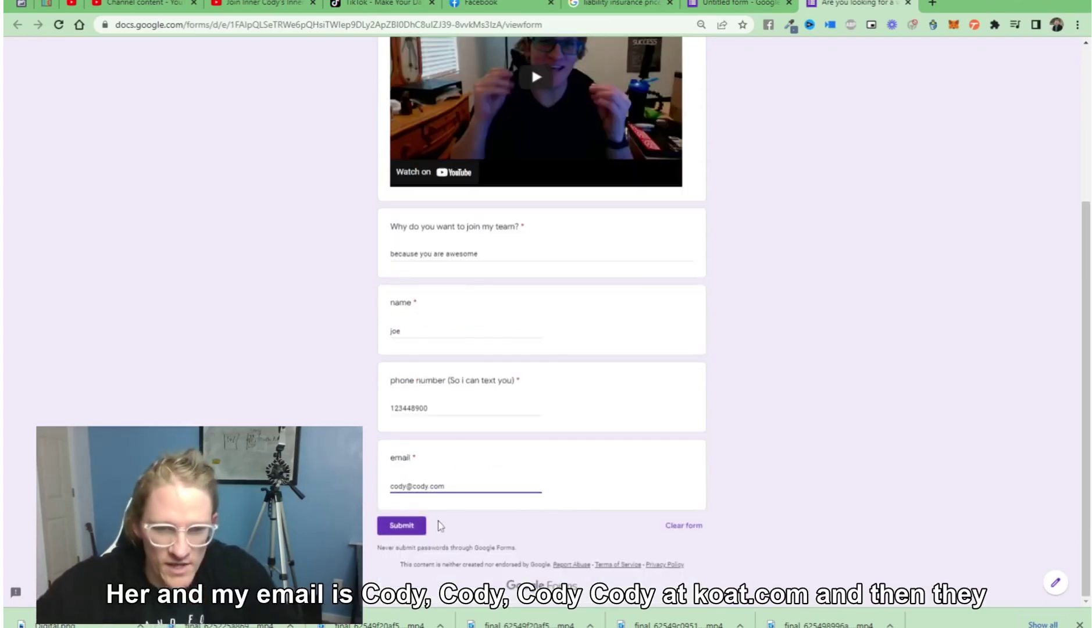
{"action": "left_click", "coordinate": [402, 525]}
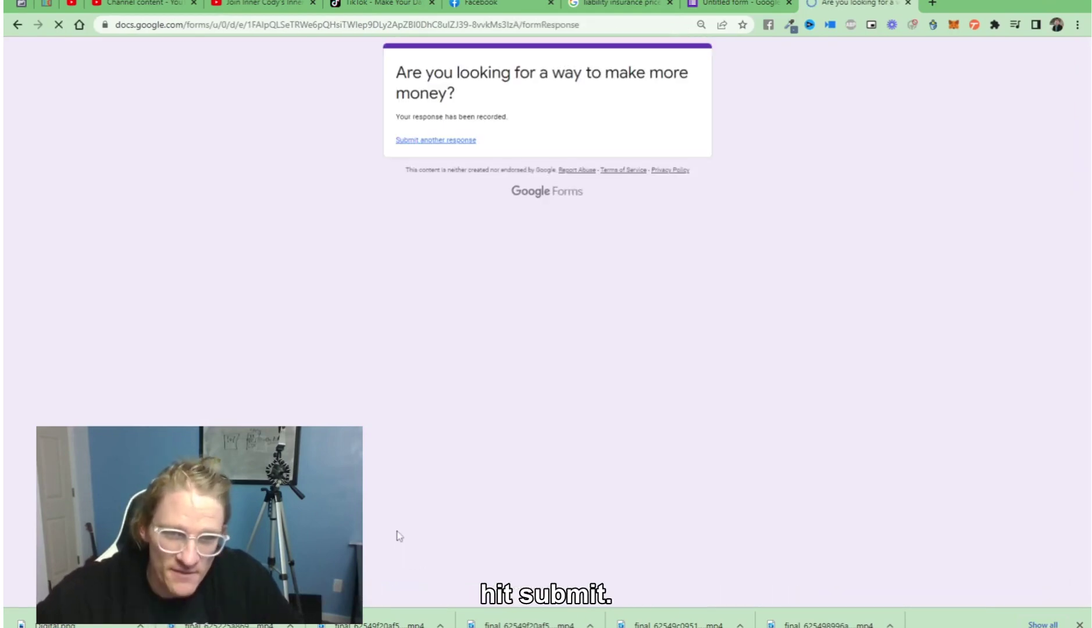
- Link the form's responses to a newly created Google Sheets spreadsheet
{"action": "left_click", "coordinate": [715, 5]}
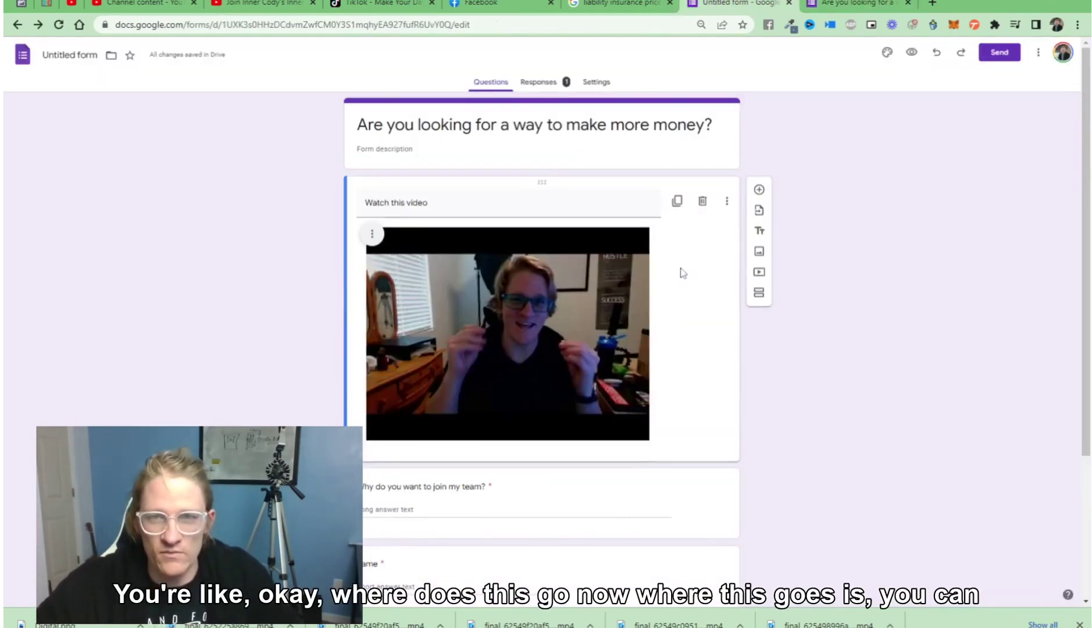
{"action": "left_click", "coordinate": [528, 85]}
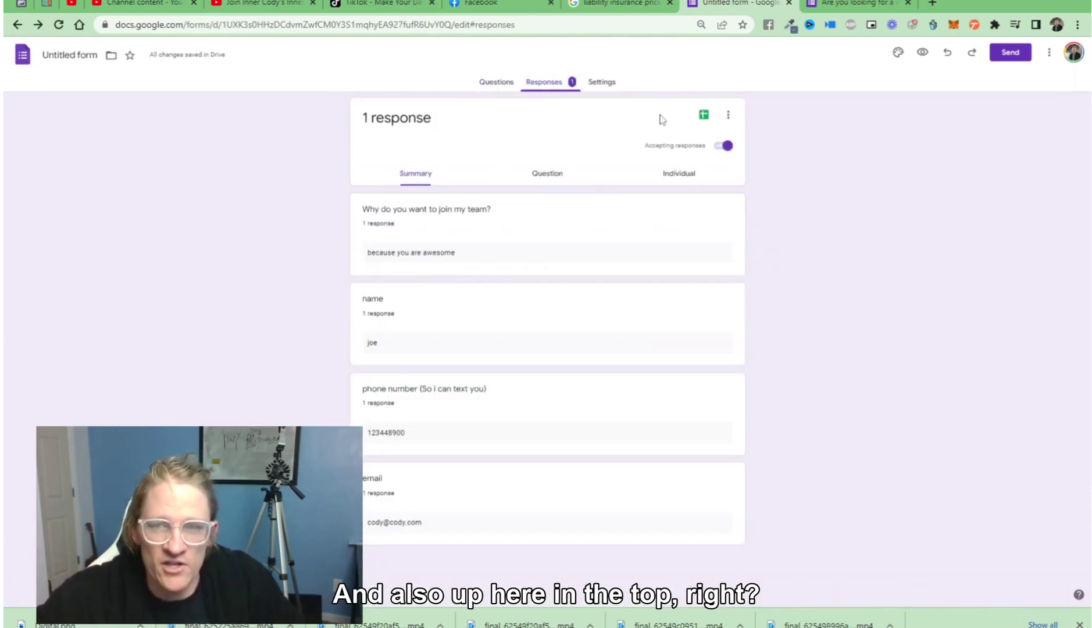
{"action": "left_click", "coordinate": [705, 116]}
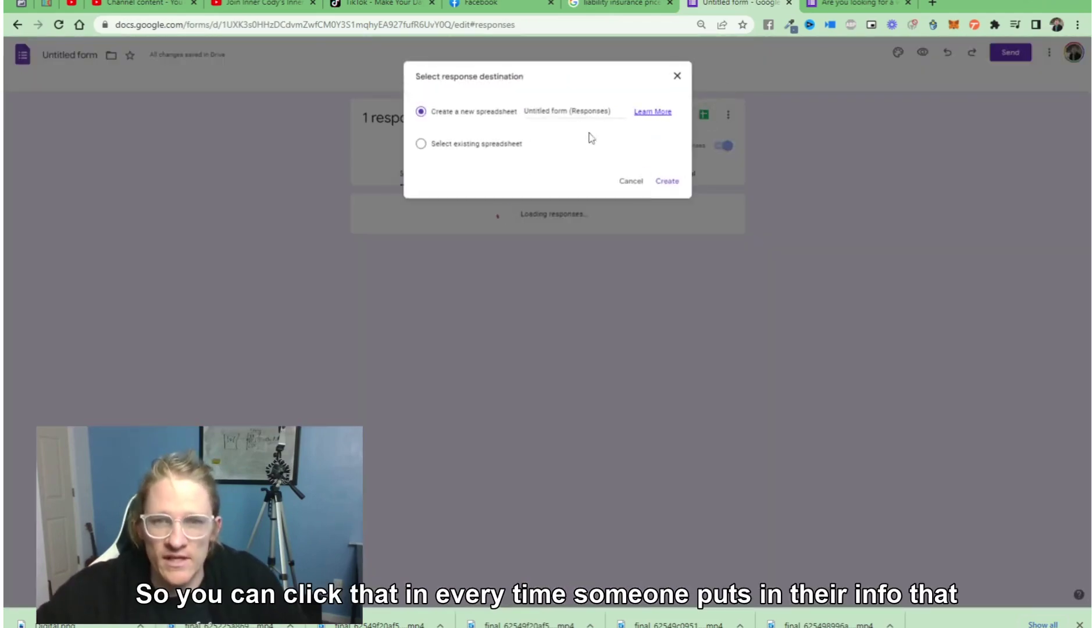
{"action": "left_click", "coordinate": [677, 76]}
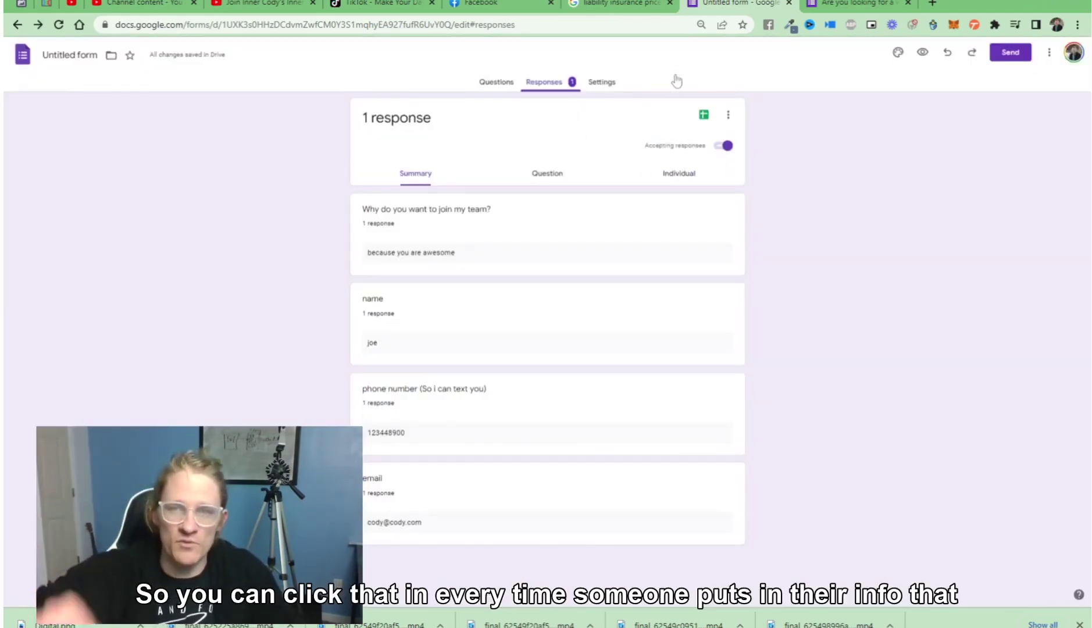
{"action": "left_click", "coordinate": [704, 115]}
{"action": "left_click", "coordinate": [660, 184]}
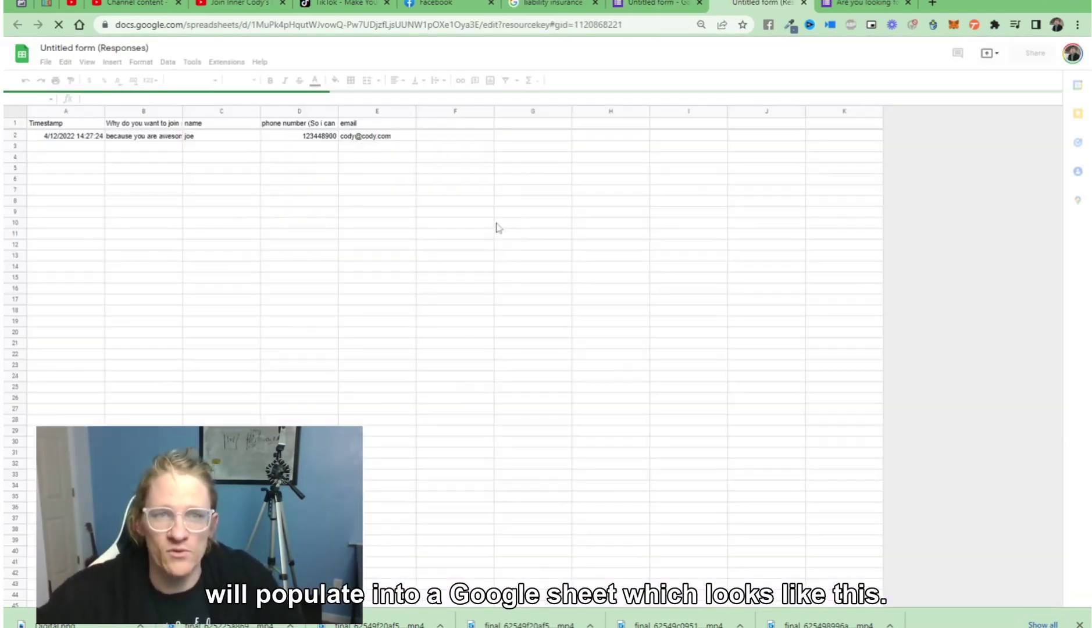
- Submit a second test response answering 'dfasdfa' on the live form
{"action": "left_click", "coordinate": [675, 3]}
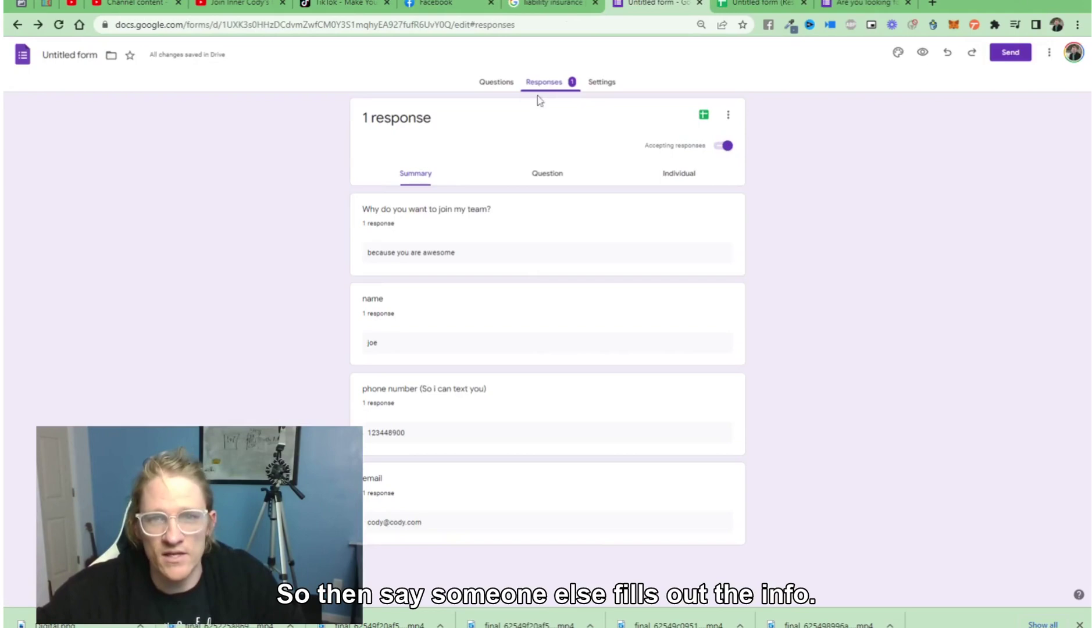
{"action": "left_click", "coordinate": [915, 54]}
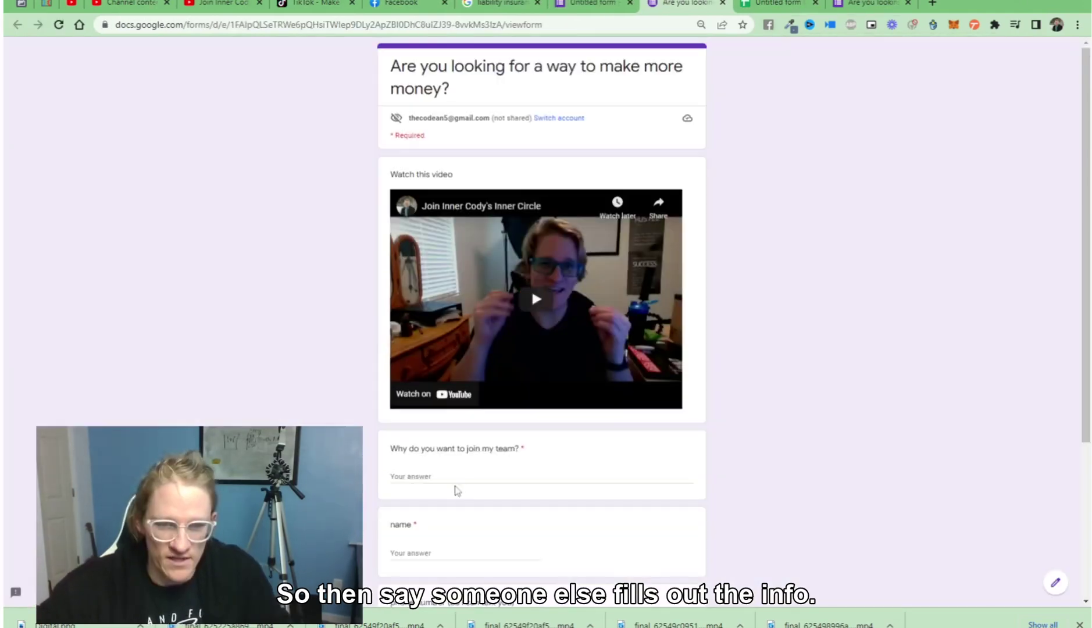
{"action": "left_click", "coordinate": [455, 489]}
{"action": "type", "text": "dfasdfa"}
{"action": "left_click", "coordinate": [405, 526]}
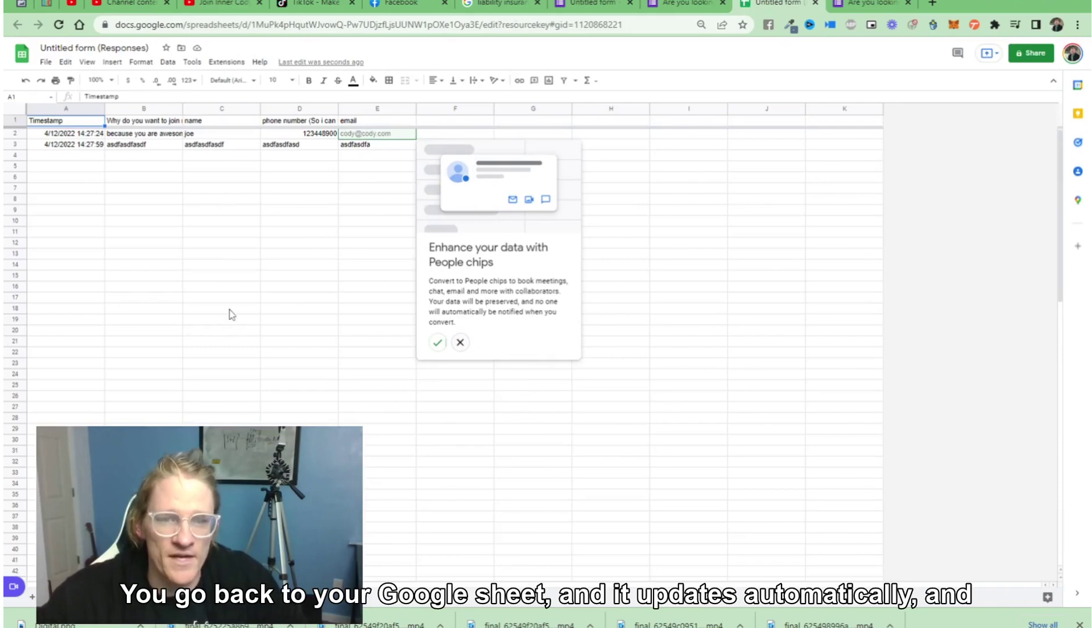
- Inspect the new response row's email column in the responses sheet
{"action": "left_click", "coordinate": [459, 342]}
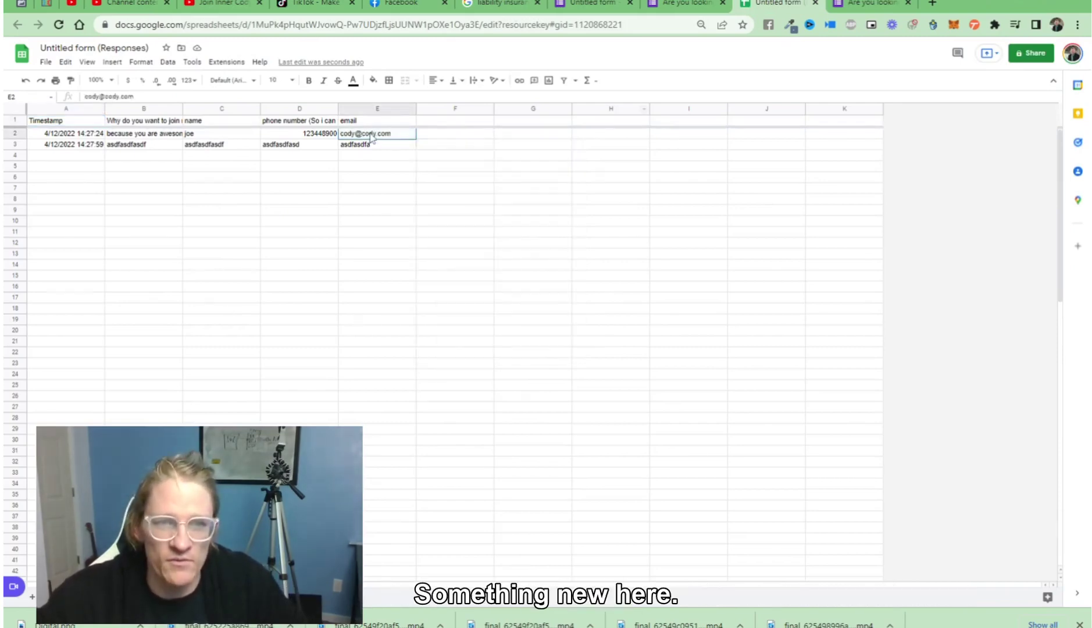
{"action": "left_click", "coordinate": [367, 157]}
{"action": "left_click", "coordinate": [367, 134]}
{"action": "left_click", "coordinate": [367, 133]}
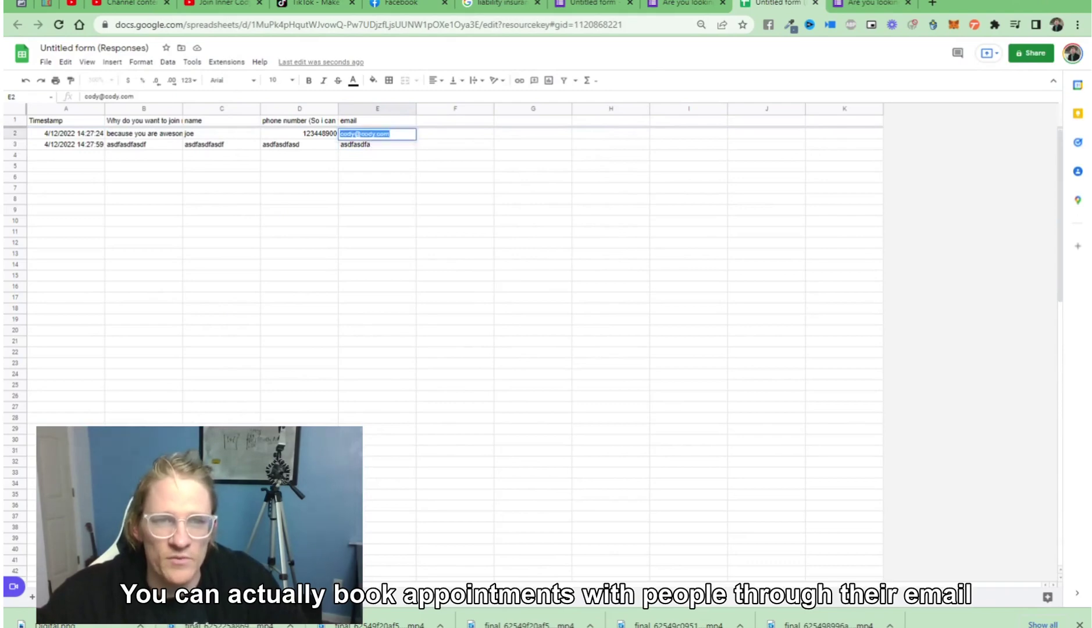
{"action": "key", "text": "Down"}
{"action": "key", "text": "Down"}
{"action": "key", "text": "Down"}
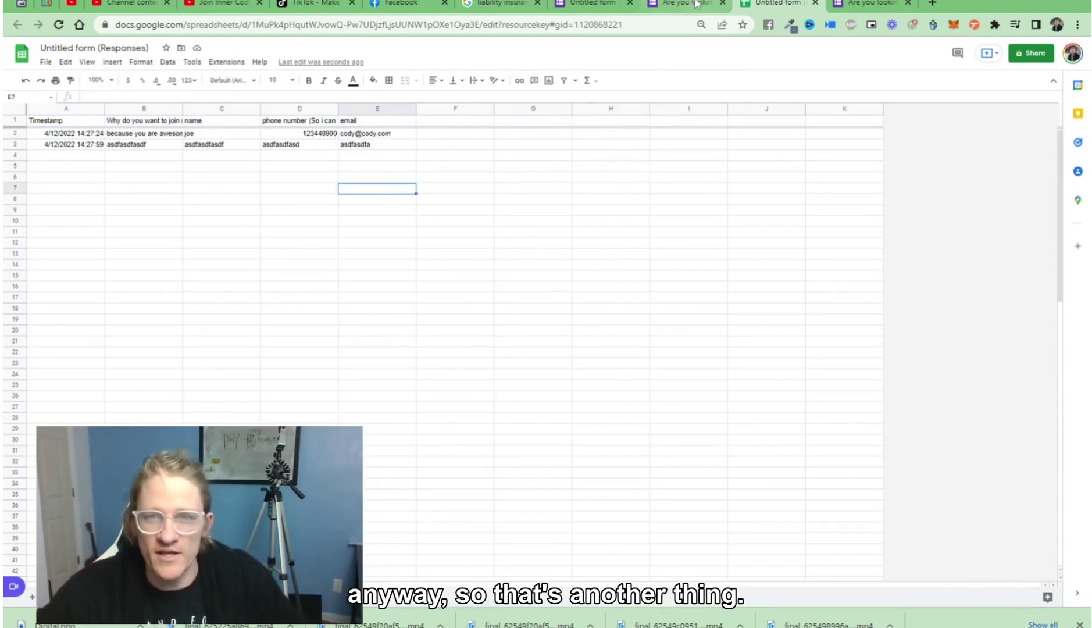
{"action": "left_click", "coordinate": [697, 4]}
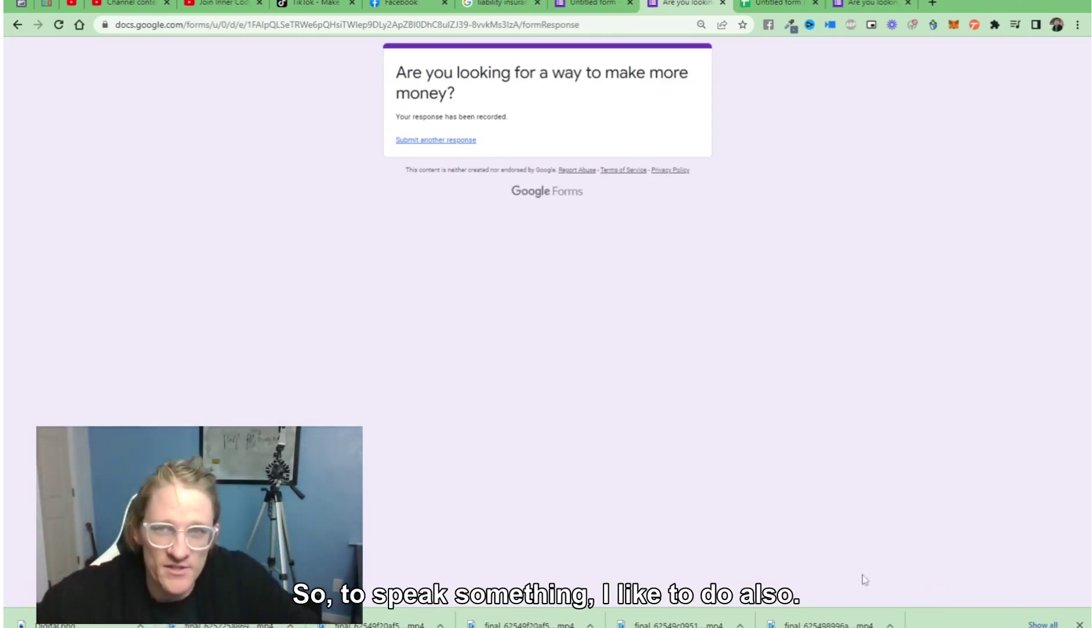
{"action": "left_click", "coordinate": [583, 12]}
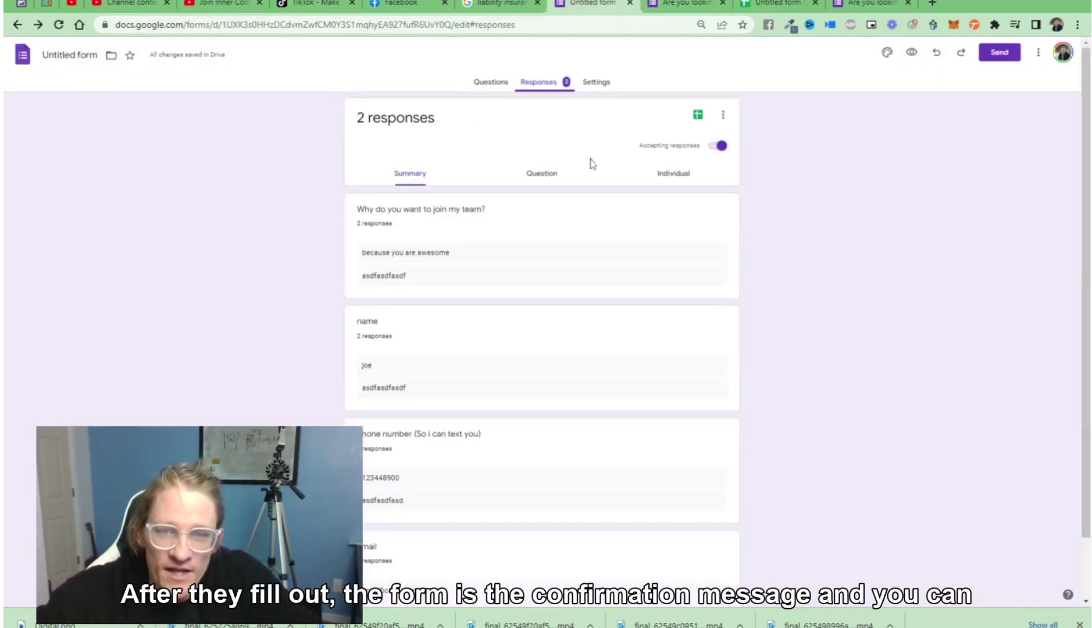
{"action": "left_click", "coordinate": [599, 83]}
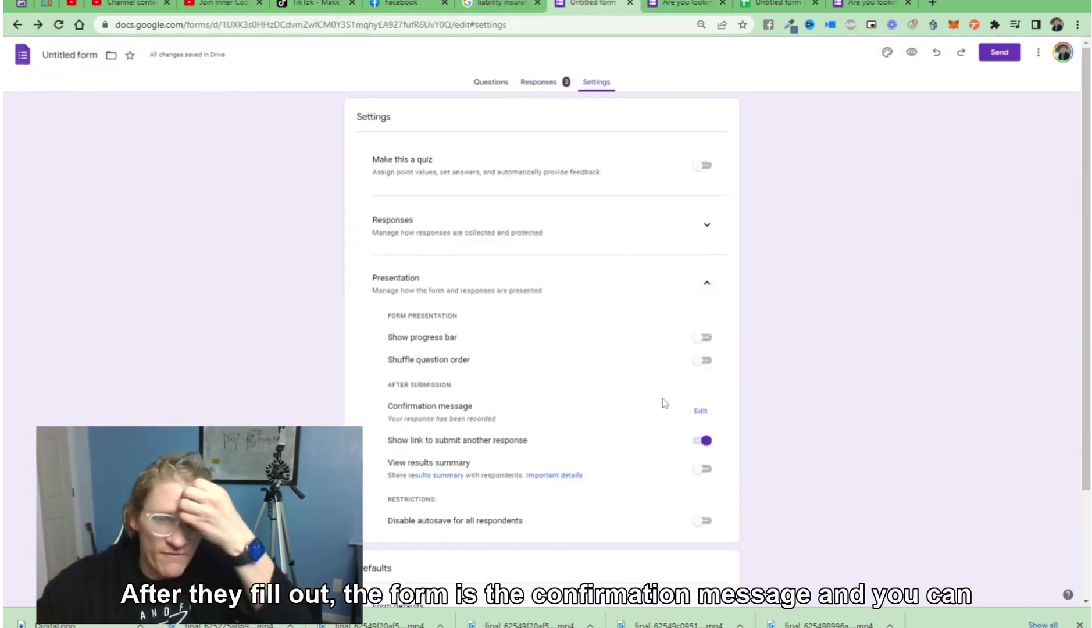
{"action": "left_click", "coordinate": [701, 412]}
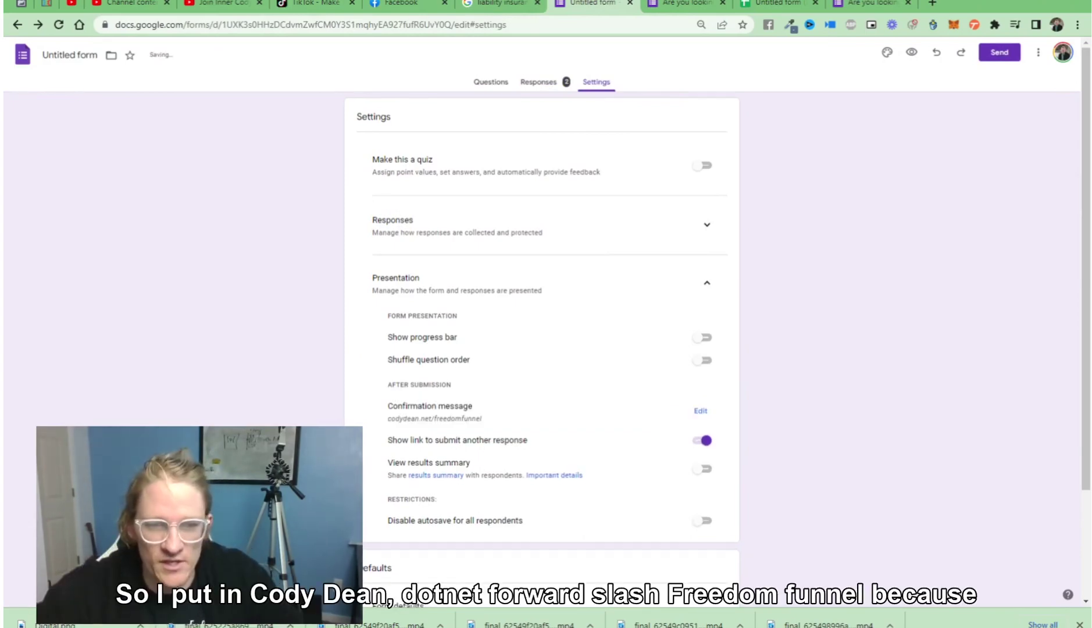
{"action": "left_click", "coordinate": [701, 410]}
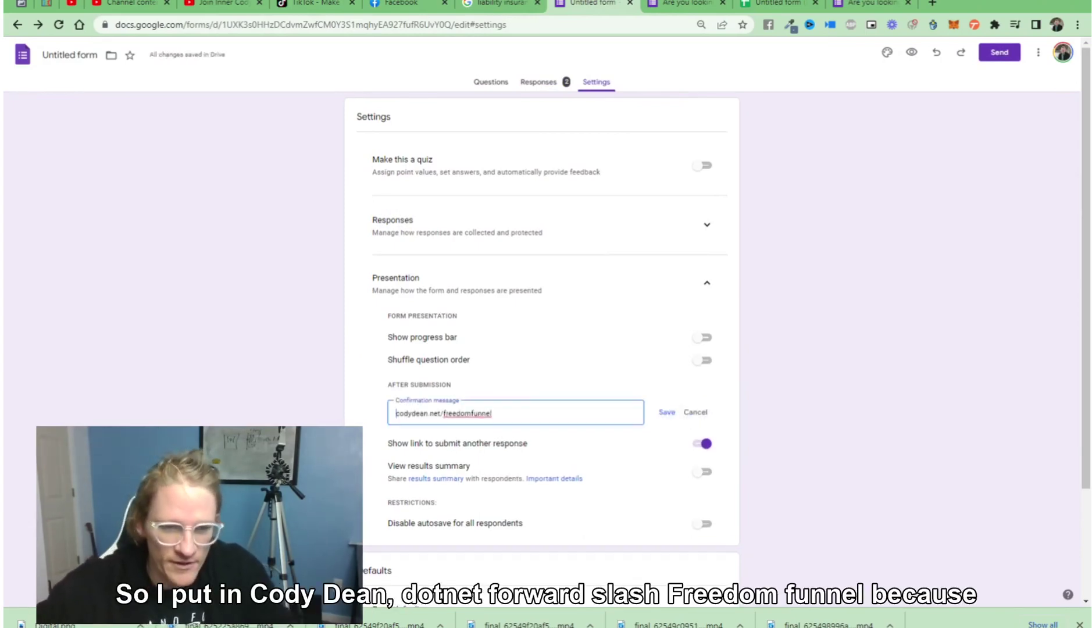
{"action": "left_click", "coordinate": [643, 408]}
{"action": "type", "text": "ww."}
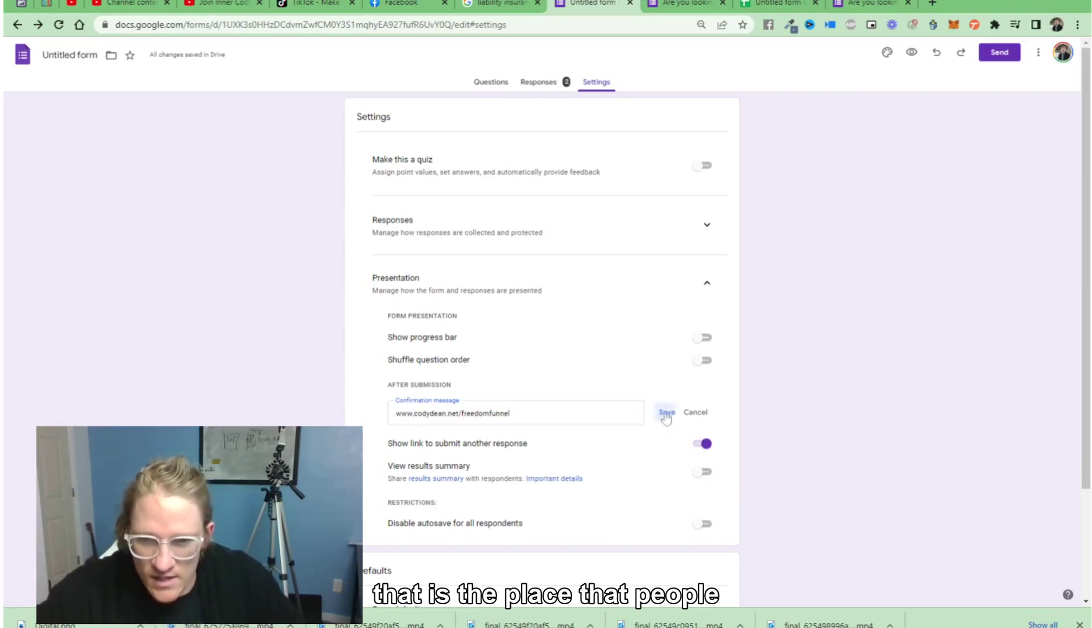
{"action": "left_click", "coordinate": [666, 414]}
- Fill the live form with placeholder answers and submit a fresh test response
{"action": "left_click", "coordinate": [911, 52]}
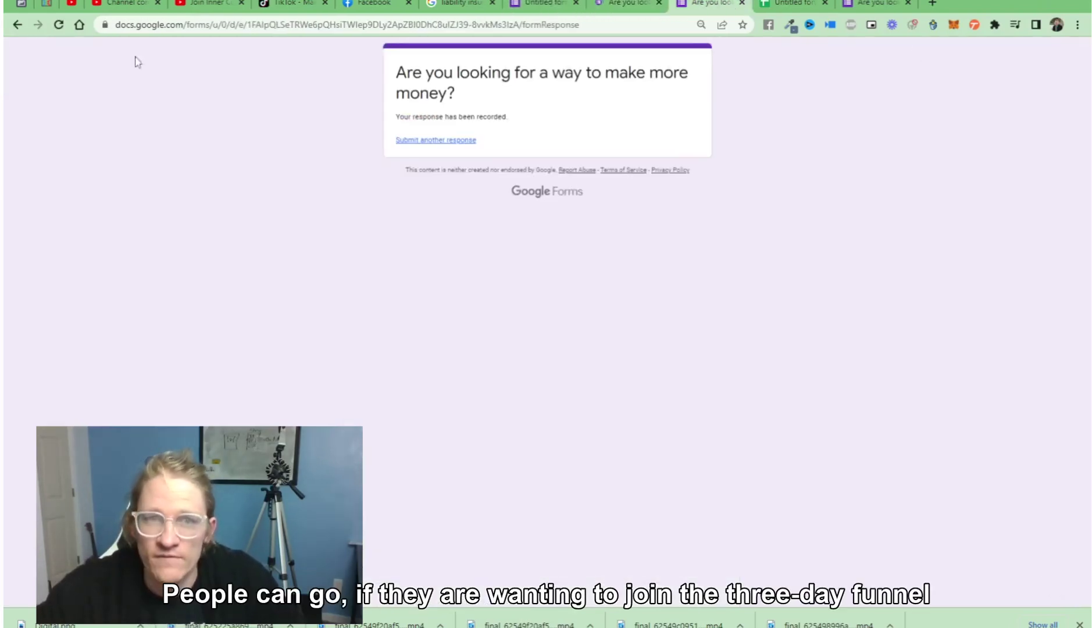
{"action": "left_click", "coordinate": [58, 25]}
{"action": "scroll", "coordinate": [669, 340], "scroll_direction": "down", "scroll_amount": 3}
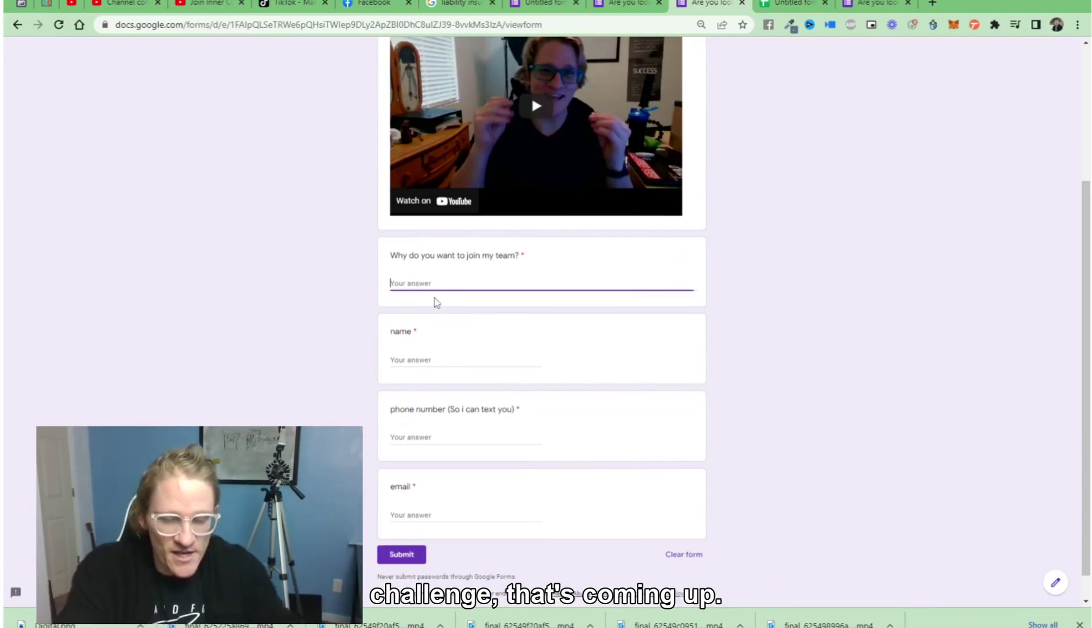
{"action": "type", "text": "dfajs;dlkj"}
{"action": "key", "text": "Tab"}
{"action": "type", "text": "a;lsdkjf"}
{"action": "key", "text": "Tab"}
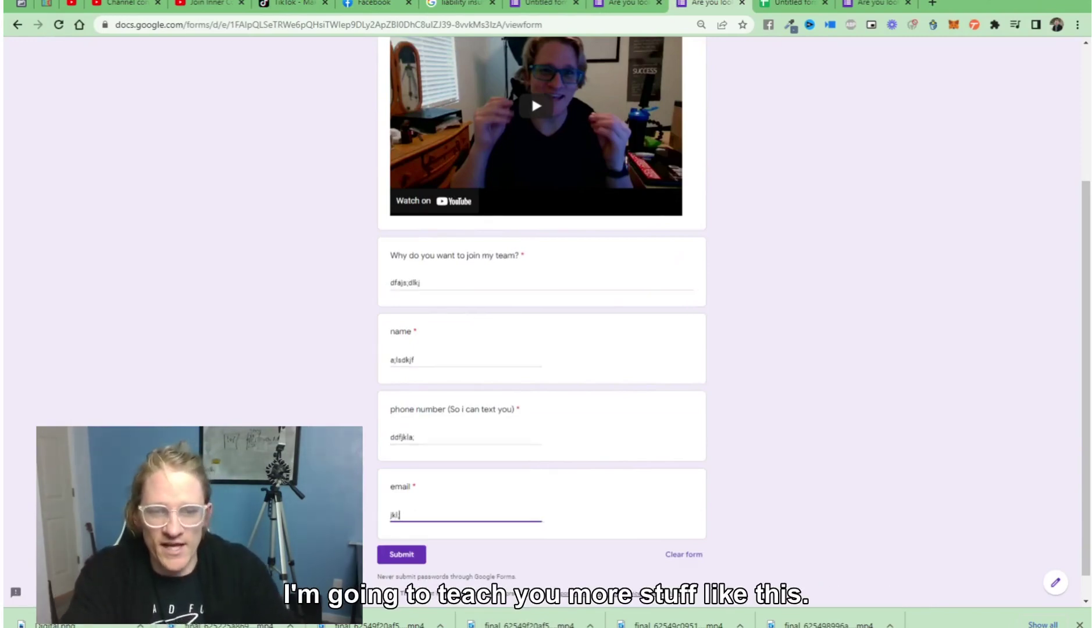
{"action": "key", "text": "Tab"}
{"action": "key", "text": "Return"}
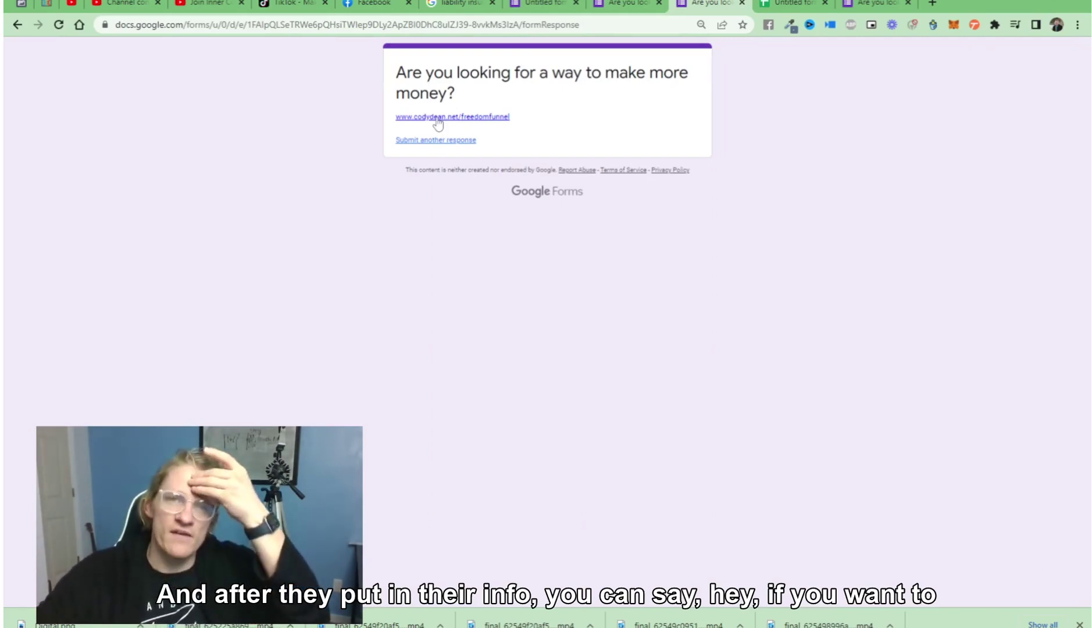
- Follow the confirmation link to the Funnel Freedom Challenge page and pause its video
{"action": "left_click", "coordinate": [437, 117]}
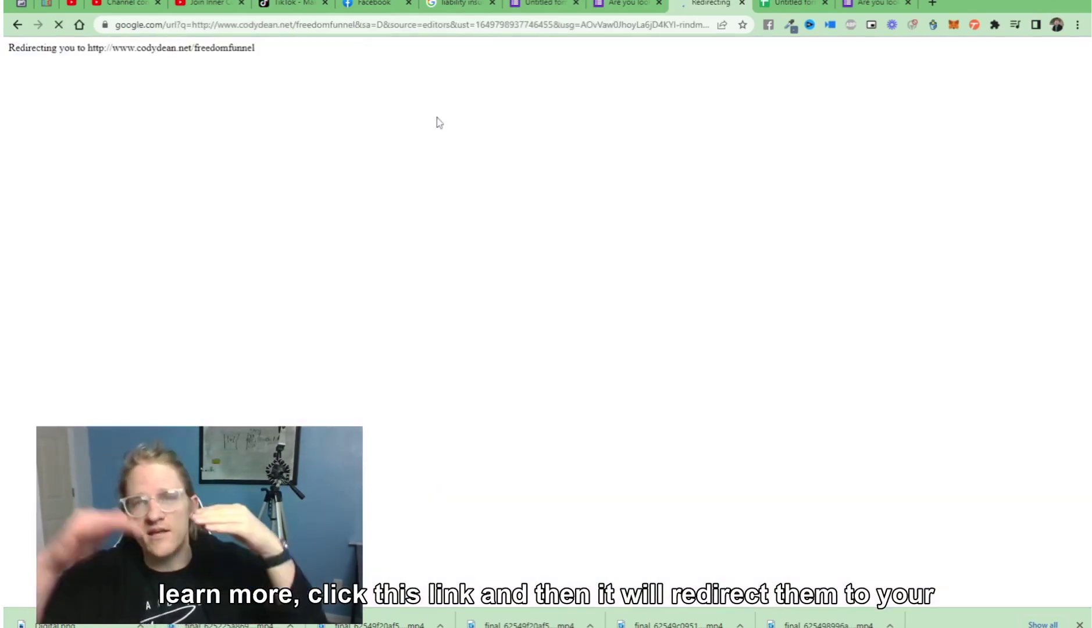
{"action": "scroll", "coordinate": [428, 417], "scroll_direction": "down", "scroll_amount": 3}
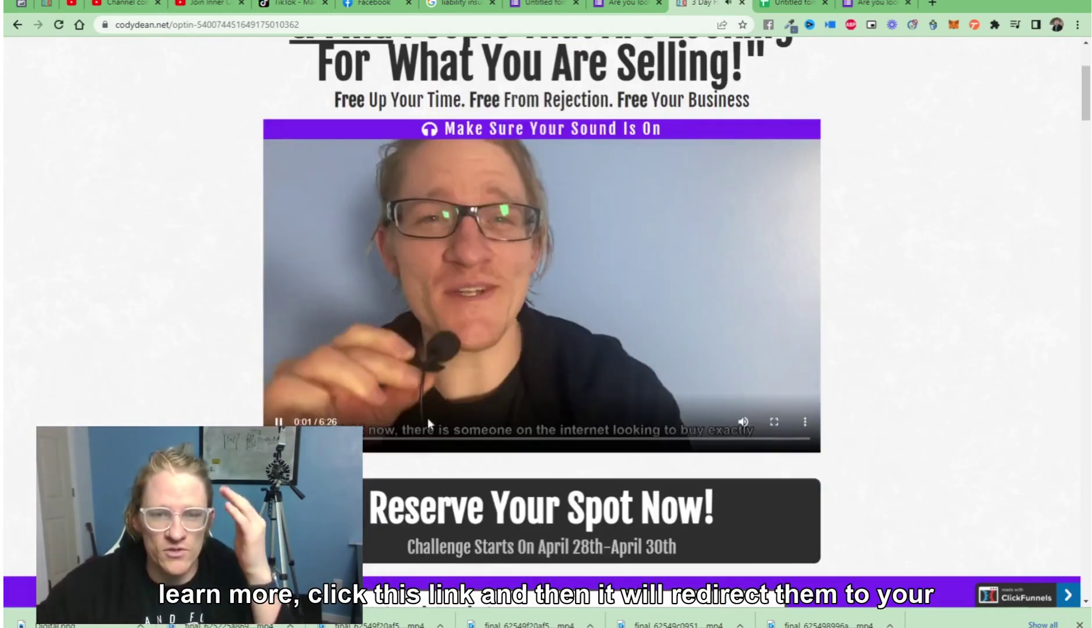
{"action": "left_click", "coordinate": [519, 316]}
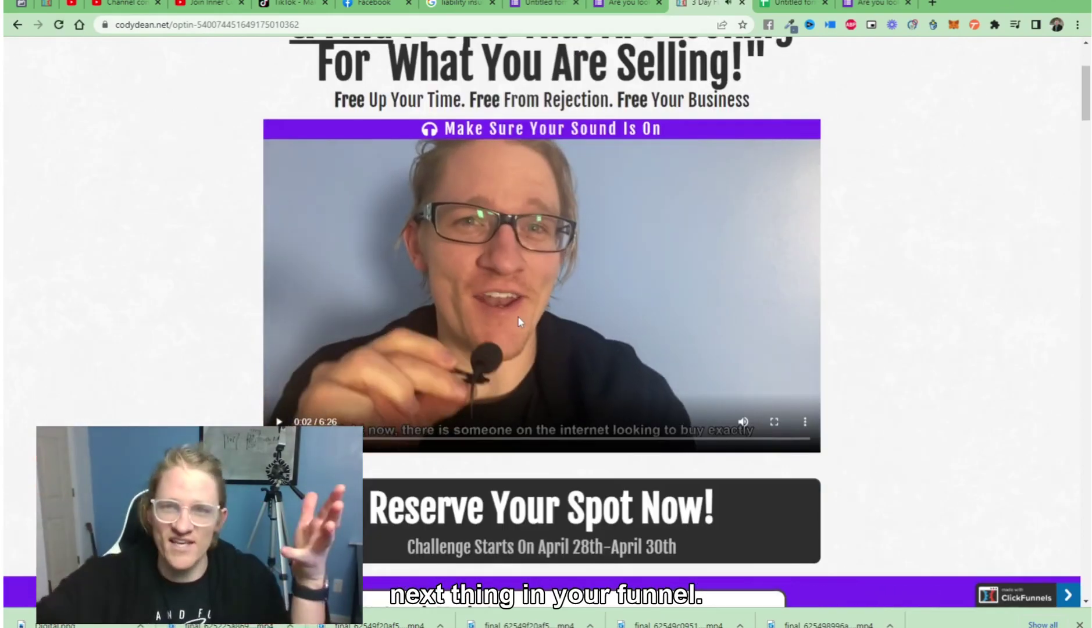
{"action": "scroll", "coordinate": [611, 245], "scroll_direction": "down", "scroll_amount": 5}
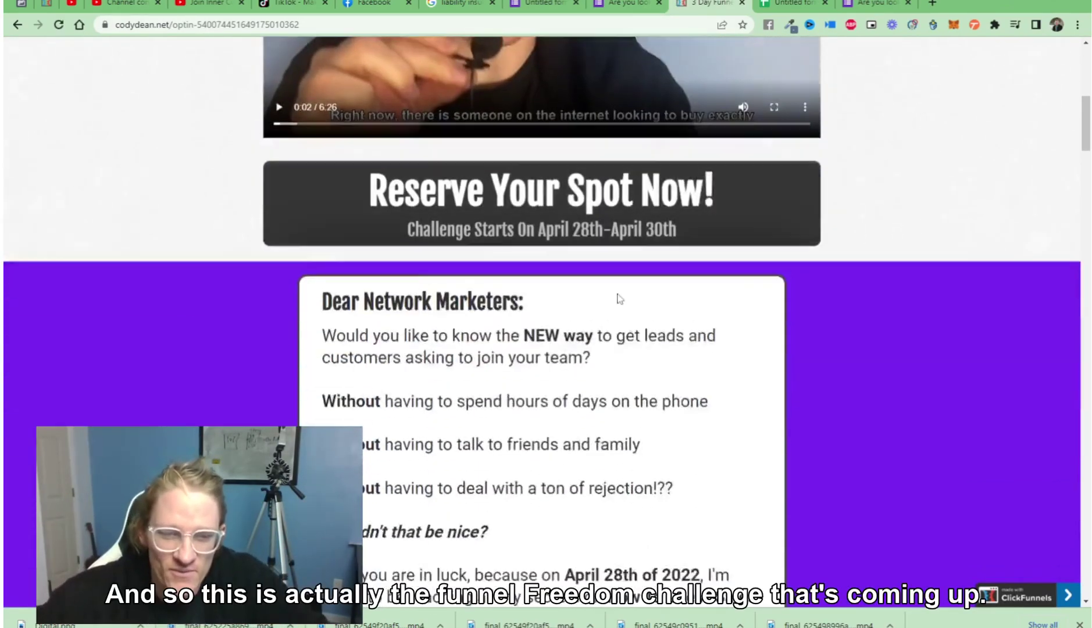
{"action": "scroll", "coordinate": [623, 285], "scroll_direction": "up", "scroll_amount": 3}
{"action": "scroll", "coordinate": [624, 285], "scroll_direction": "up", "scroll_amount": 6}
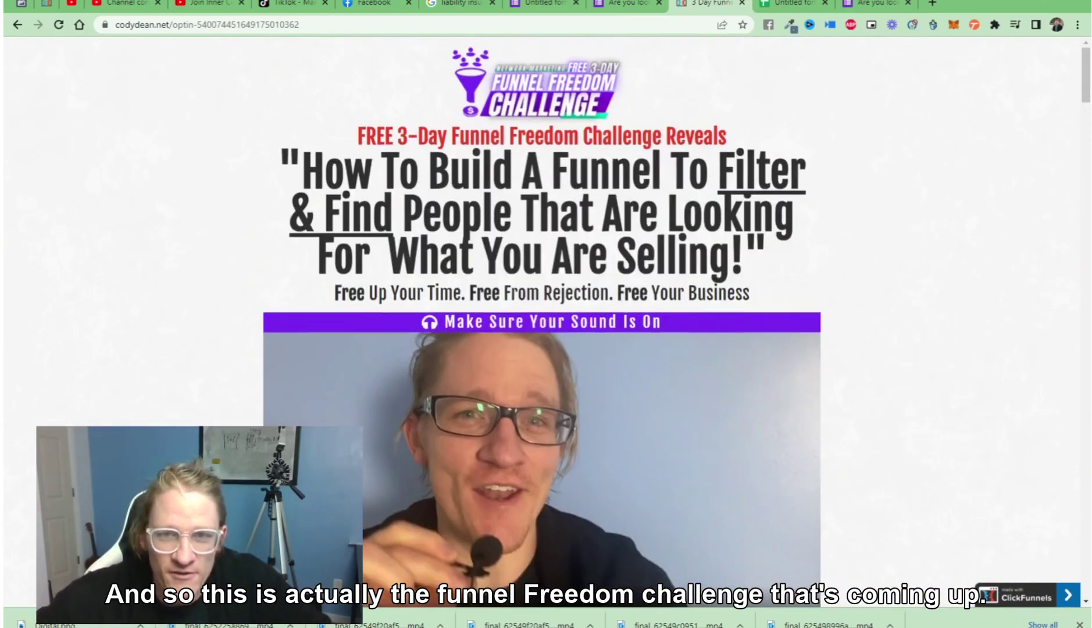
{"action": "scroll", "coordinate": [725, 211], "scroll_direction": "down", "scroll_amount": 5}
{"action": "scroll", "coordinate": [725, 210], "scroll_direction": "down", "scroll_amount": 3}
{"action": "scroll", "coordinate": [725, 210], "scroll_direction": "up", "scroll_amount": 8}
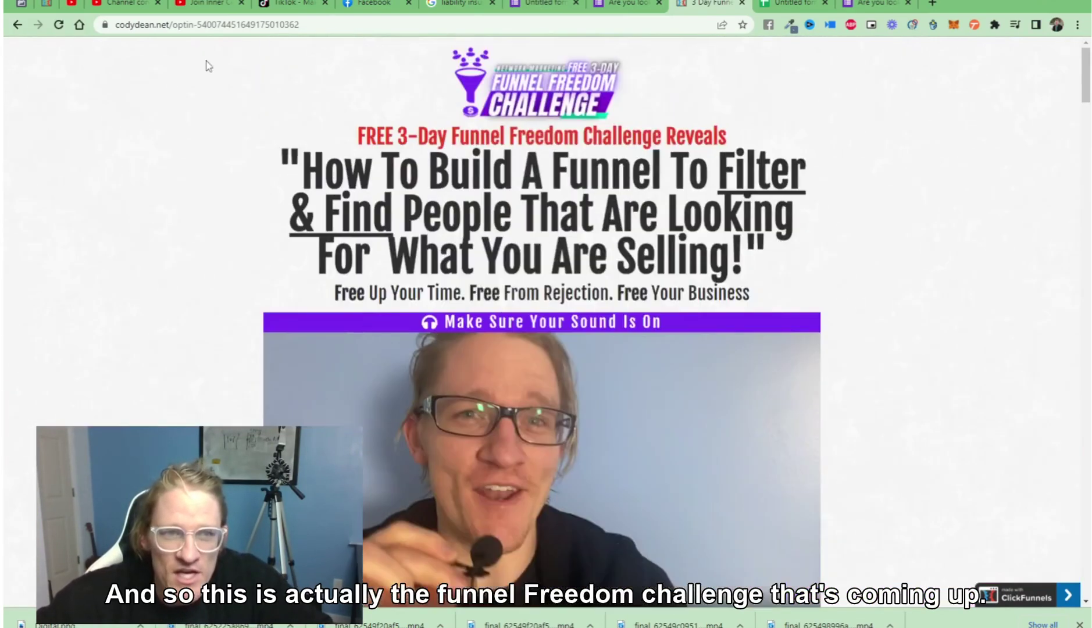
- Preview the Reserve Your Spot Now! signup popup, then close it
{"action": "left_click", "coordinate": [625, 3]}
{"action": "left_click", "coordinate": [711, 4]}
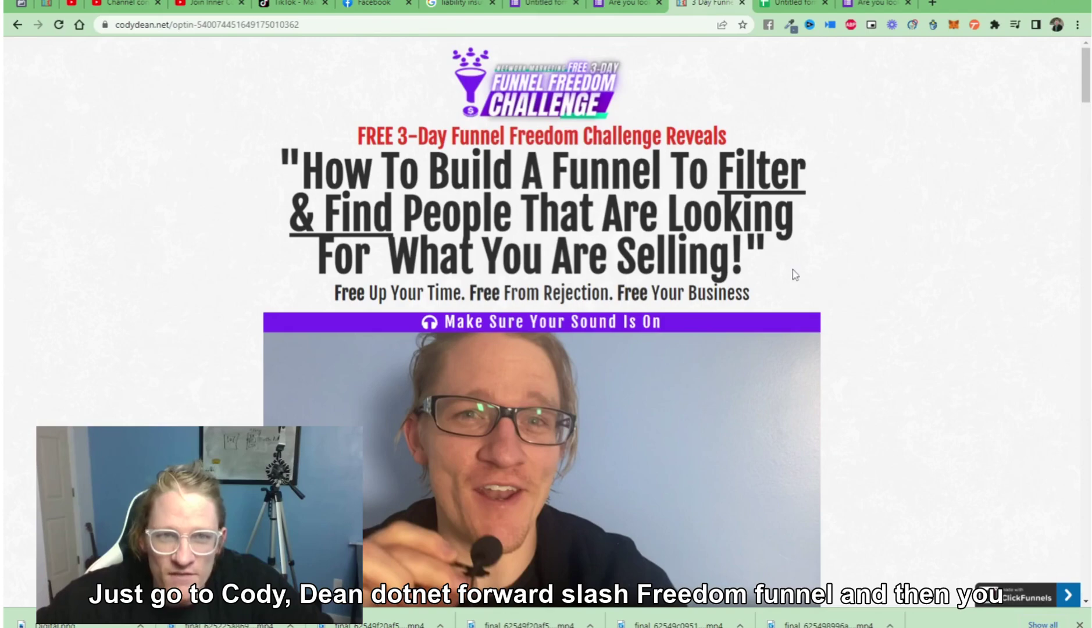
{"action": "scroll", "coordinate": [545, 100], "scroll_direction": "down", "scroll_amount": 2}
{"action": "scroll", "coordinate": [545, 100], "scroll_direction": "down", "scroll_amount": 2}
{"action": "scroll", "coordinate": [534, 192], "scroll_direction": "down", "scroll_amount": 4}
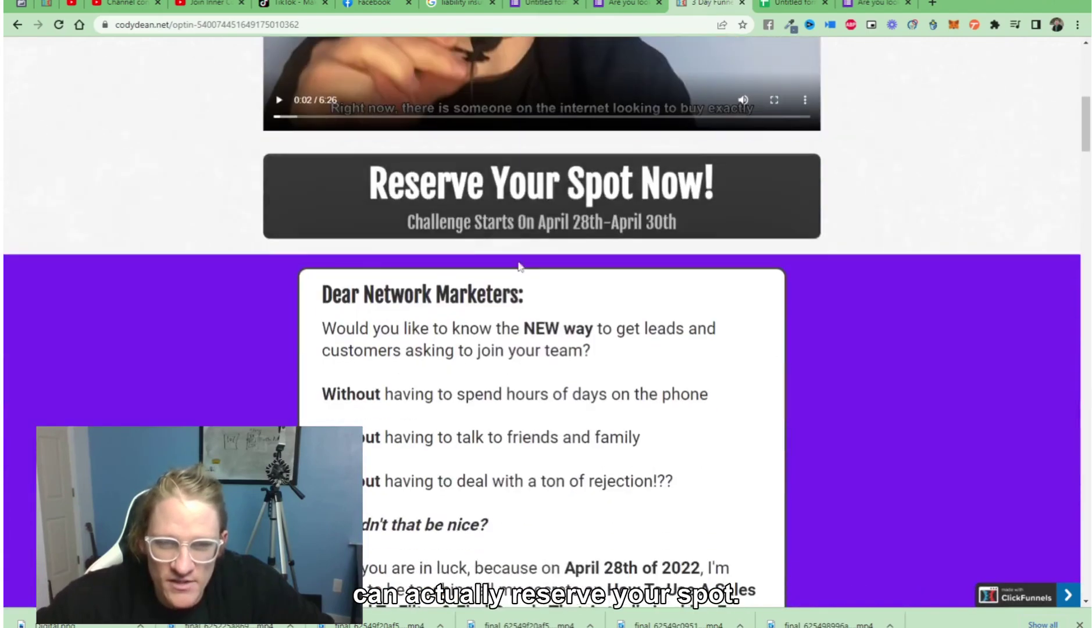
{"action": "left_click", "coordinate": [533, 192]}
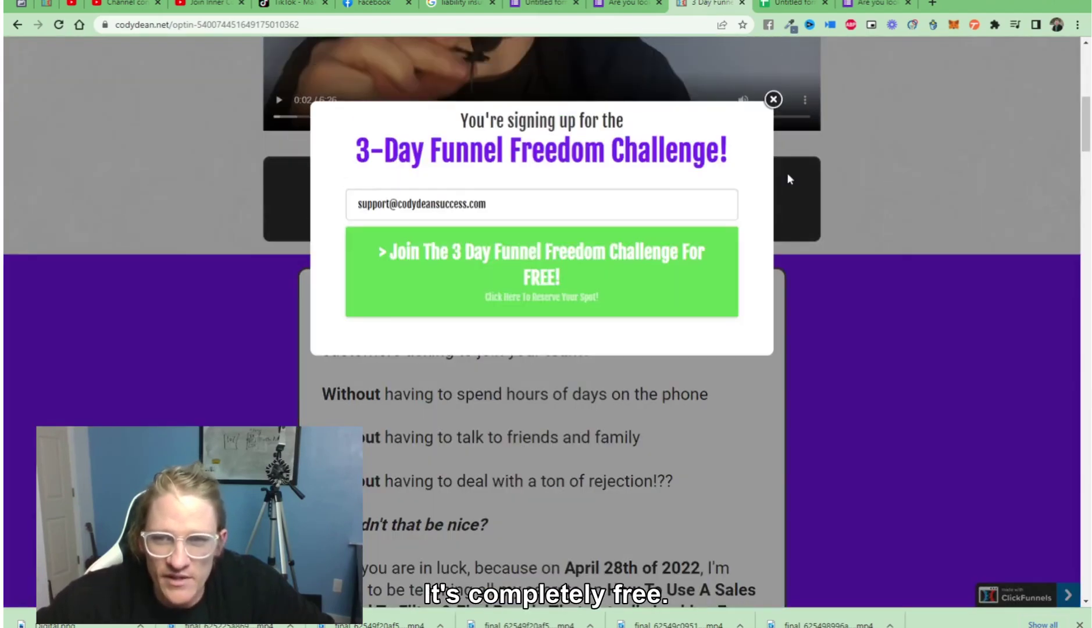
{"action": "left_click", "coordinate": [773, 99]}
{"action": "scroll", "coordinate": [770, 370], "scroll_direction": "down", "scroll_amount": 2}
- Highlight the Day 1 'The Perfect Person' and Day 2 lesson headings
{"action": "scroll", "coordinate": [791, 410], "scroll_direction": "down", "scroll_amount": 6}
{"action": "scroll", "coordinate": [791, 410], "scroll_direction": "down", "scroll_amount": 5}
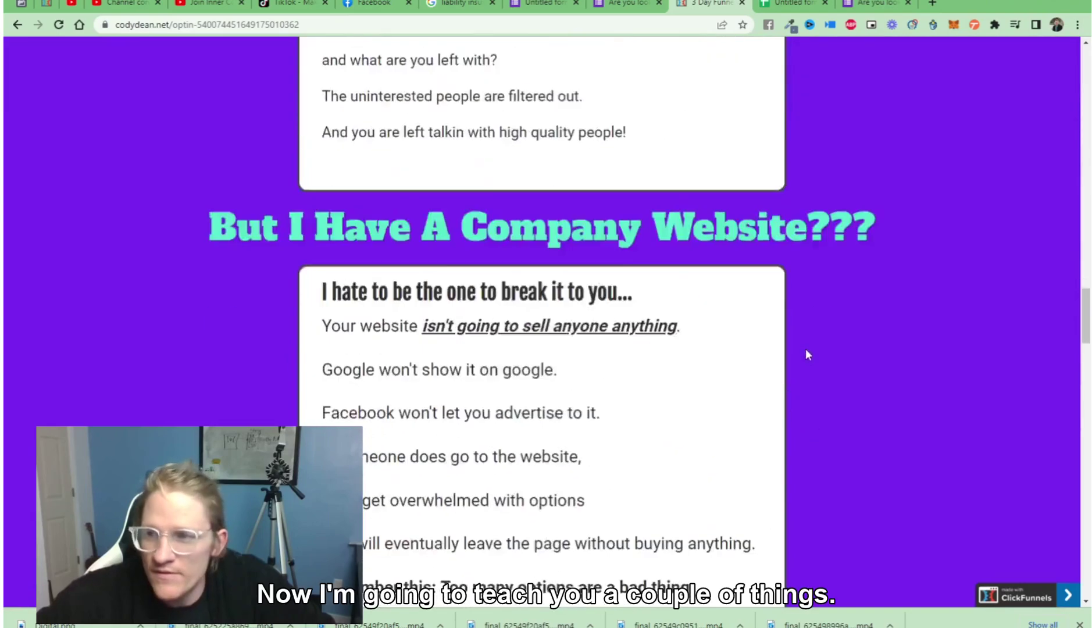
{"action": "scroll", "coordinate": [806, 349], "scroll_direction": "down", "scroll_amount": 5}
{"action": "scroll", "coordinate": [793, 340], "scroll_direction": "down", "scroll_amount": 5}
{"action": "scroll", "coordinate": [793, 340], "scroll_direction": "up", "scroll_amount": 2}
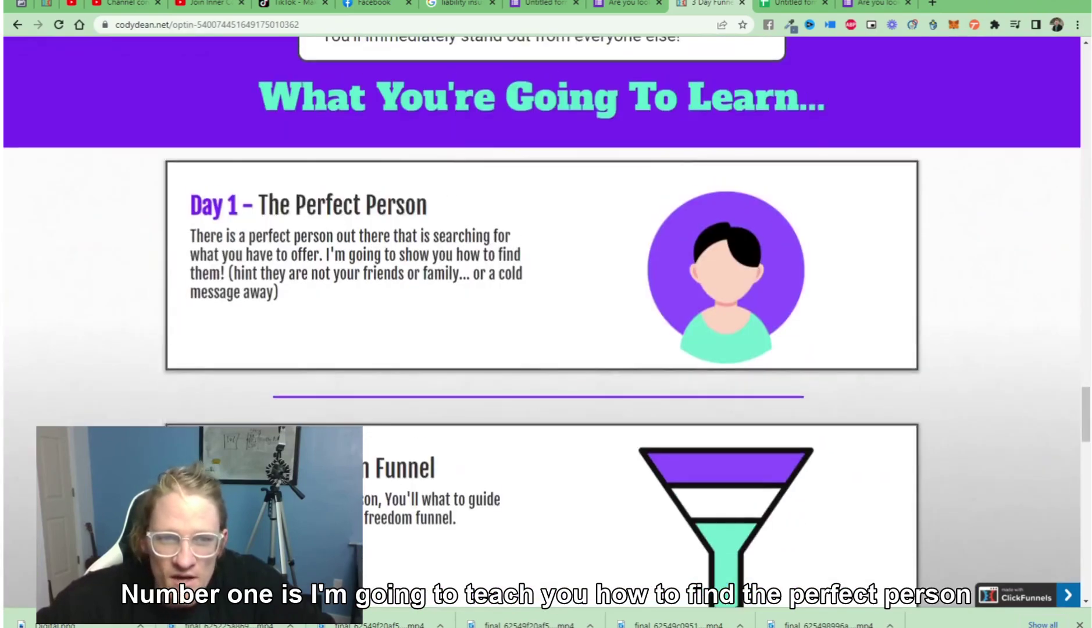
{"action": "left_click_drag", "start_coordinate": [258, 205], "coordinate": [428, 205]}
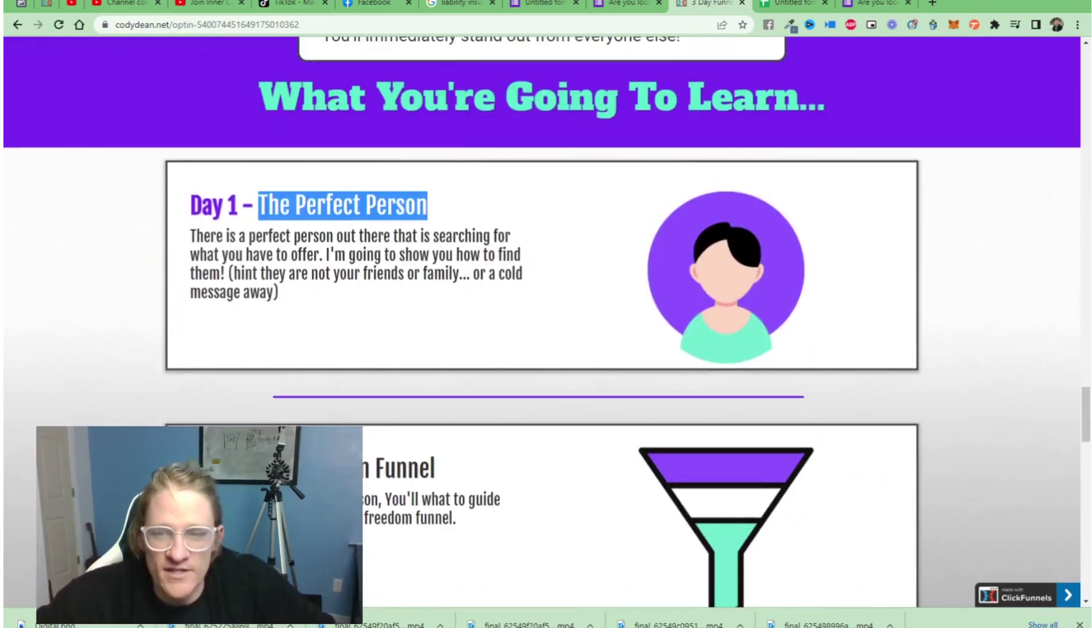
{"action": "scroll", "coordinate": [678, 340], "scroll_direction": "down", "scroll_amount": 2}
{"action": "scroll", "coordinate": [678, 340], "scroll_direction": "up", "scroll_amount": 1}
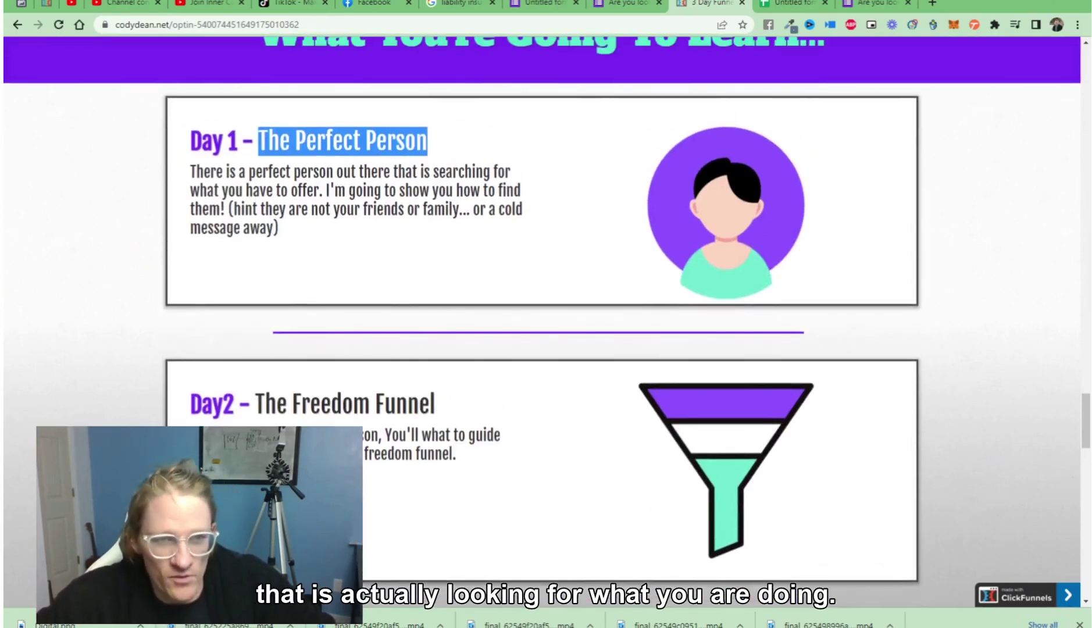
{"action": "scroll", "coordinate": [411, 201], "scroll_direction": "down", "scroll_amount": 3}
{"action": "left_click_drag", "start_coordinate": [255, 211], "coordinate": [411, 200]}
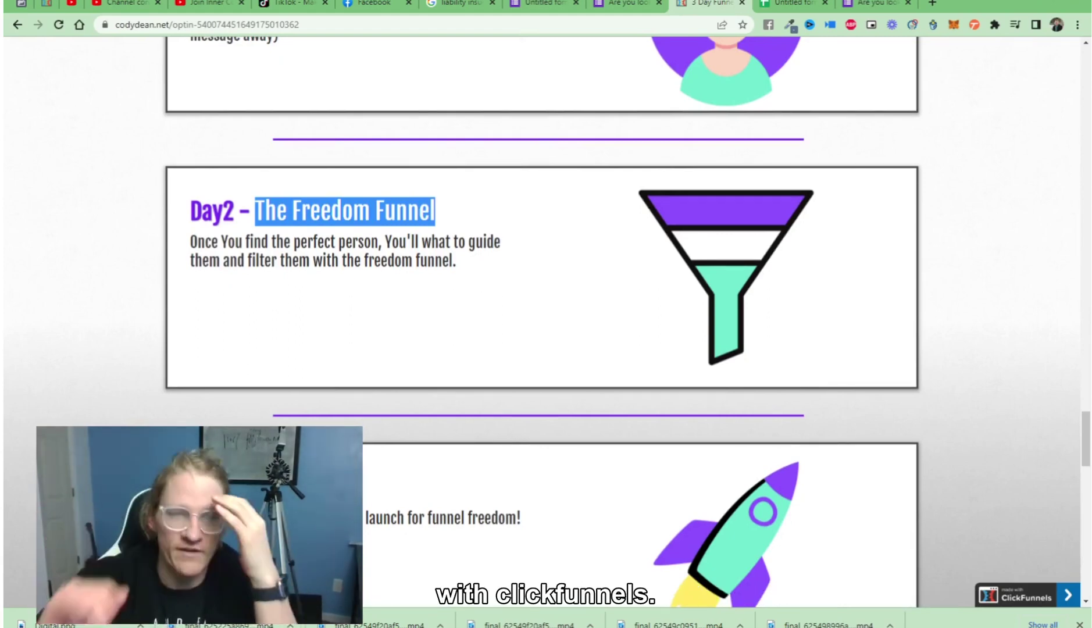
- Highlight the Day 3 heading 'The Launch', then switch to the TikTok feed
{"action": "scroll", "coordinate": [540, 320], "scroll_direction": "down", "scroll_amount": 2}
{"action": "left_click_drag", "start_coordinate": [260, 358], "coordinate": [361, 358]}
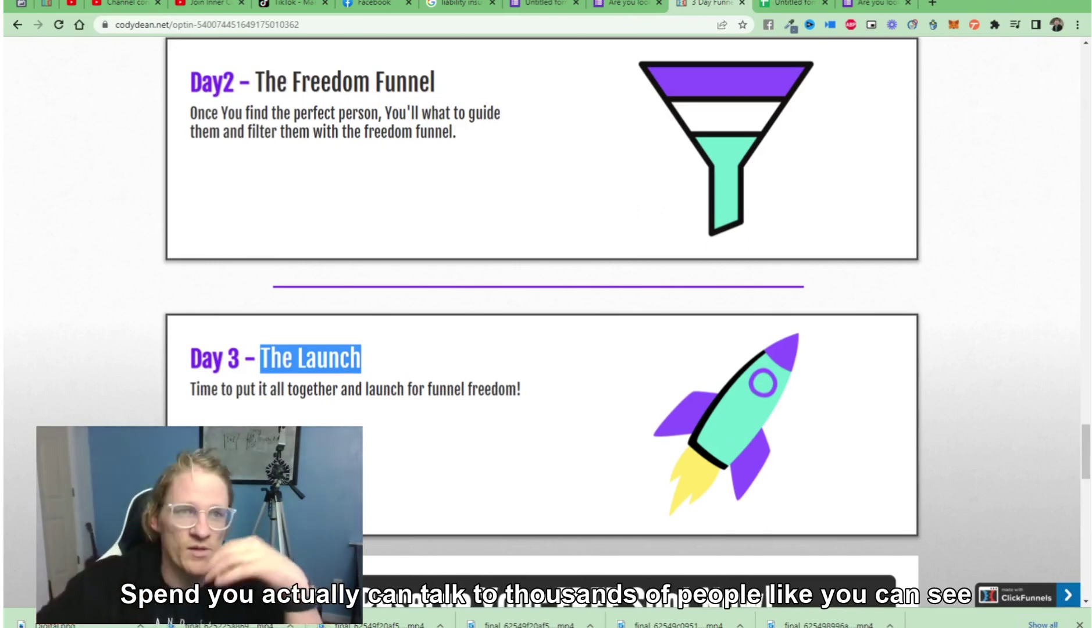
{"action": "left_click", "coordinate": [294, 3]}
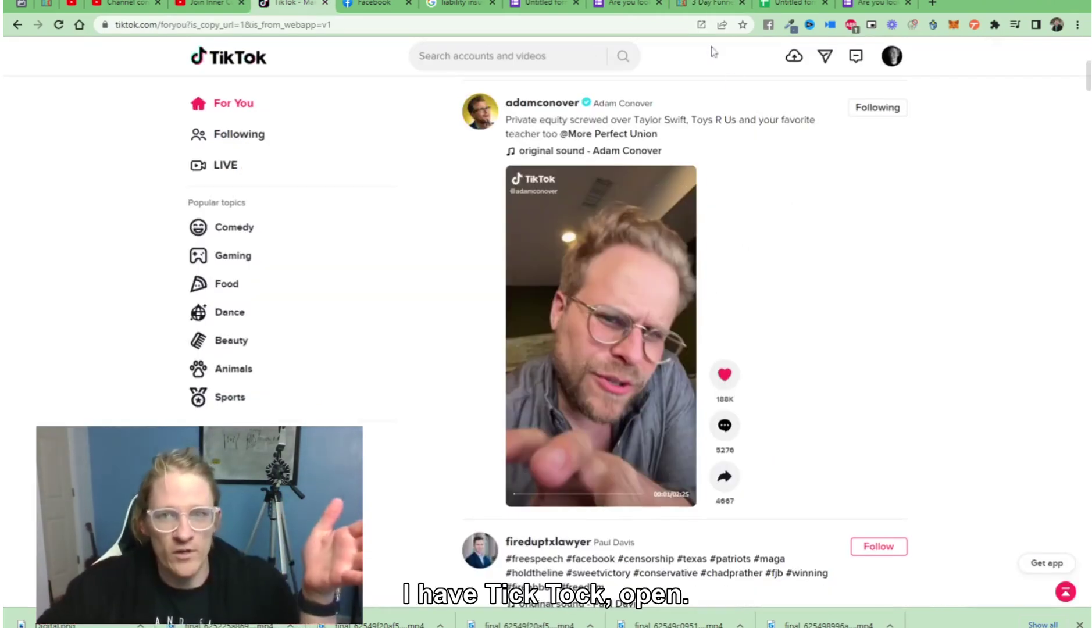
- Leave TikTok for the challenge landing page's Day 2 and Day 3 cards
{"action": "left_click", "coordinate": [711, 4]}
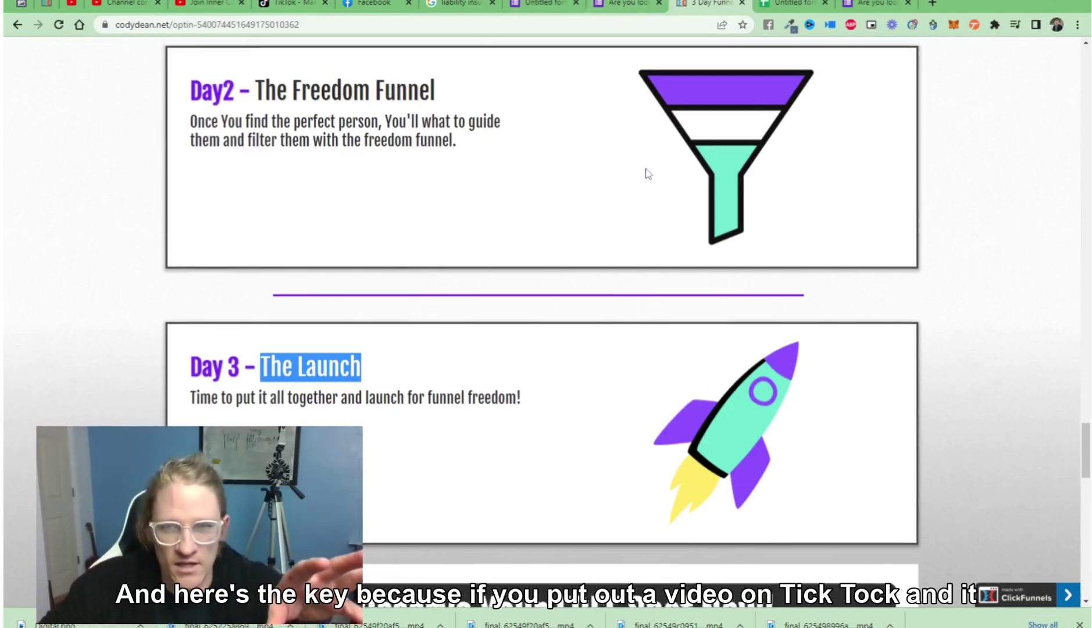
- Scroll back up and highlight the Day 1 heading 'The Perfect Person'
{"action": "scroll", "coordinate": [663, 206], "scroll_direction": "up", "scroll_amount": 3}
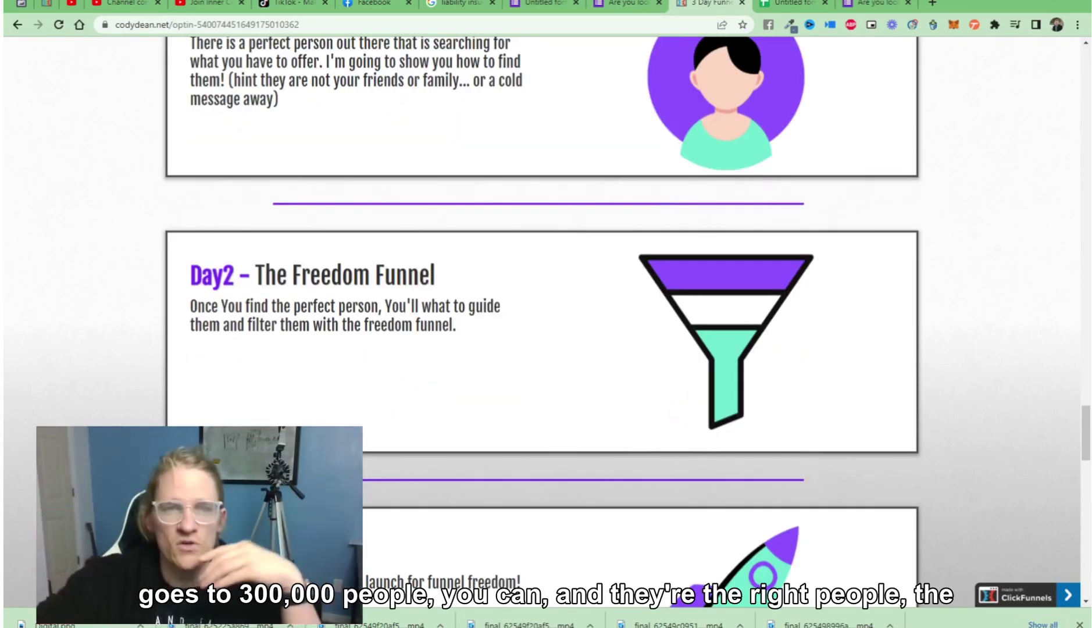
{"action": "scroll", "coordinate": [663, 205], "scroll_direction": "up", "scroll_amount": 3}
{"action": "left_click_drag", "start_coordinate": [259, 202], "coordinate": [428, 203]}
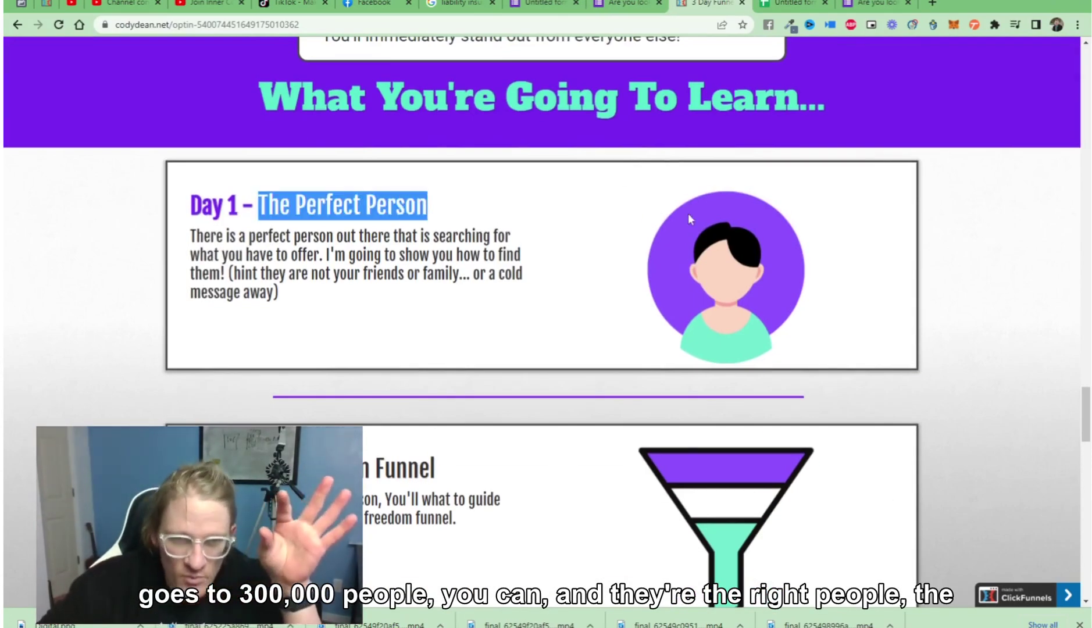
- Scroll through the Google Form's join-team, name, phone and email questions
{"action": "scroll", "coordinate": [691, 225], "scroll_direction": "down", "scroll_amount": 2}
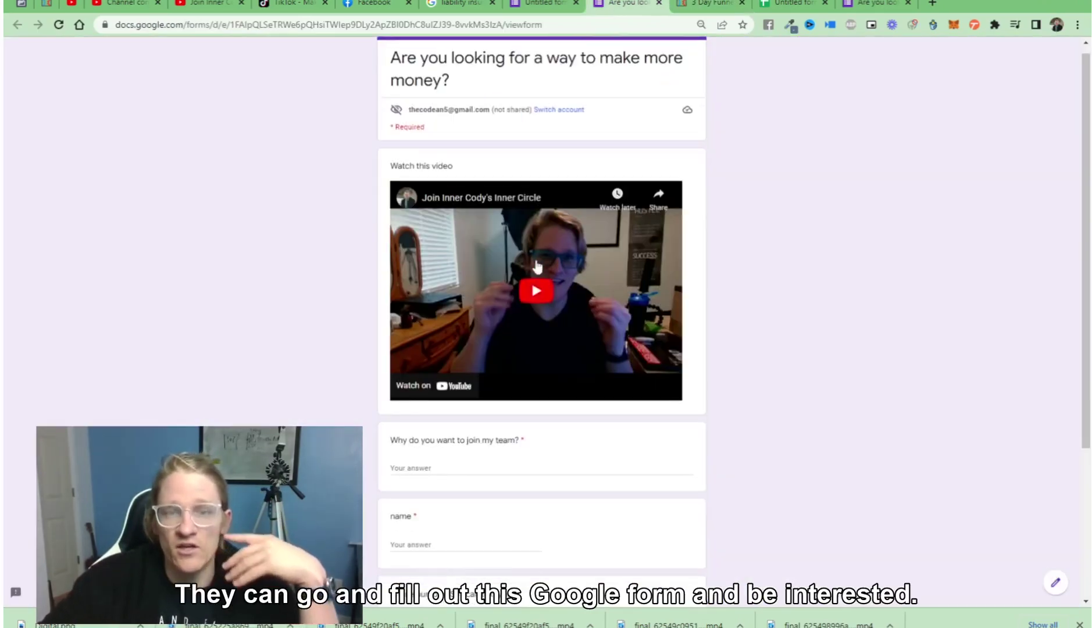
{"action": "scroll", "coordinate": [538, 267], "scroll_direction": "down", "scroll_amount": 2}
{"action": "scroll", "coordinate": [669, 256], "scroll_direction": "up", "scroll_amount": 2}
{"action": "scroll", "coordinate": [662, 275], "scroll_direction": "down", "scroll_amount": 3}
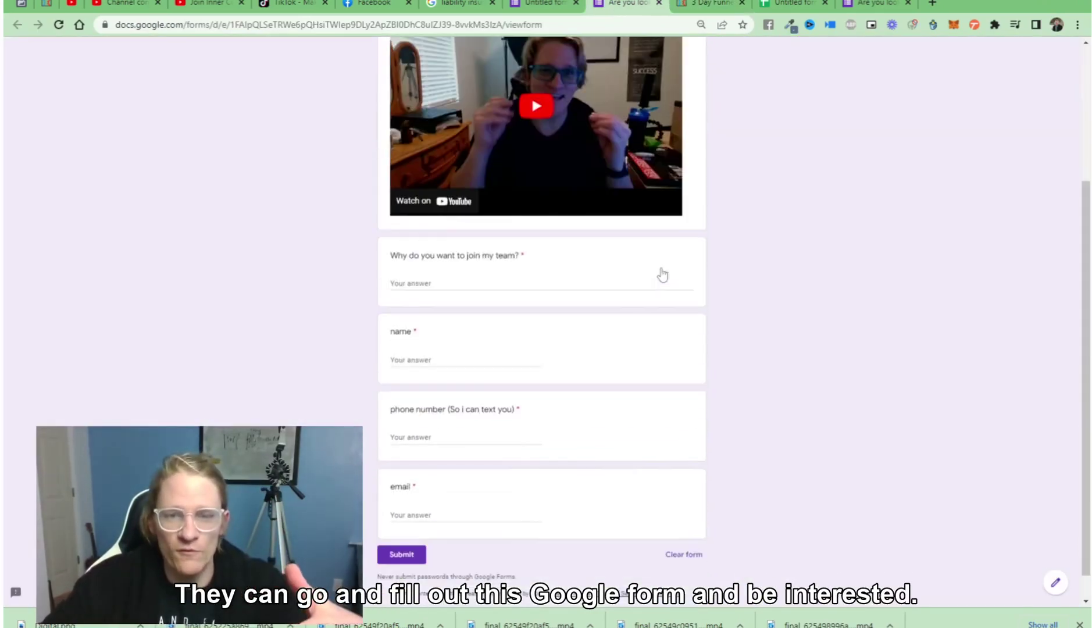
- Review the three Sheet responses, then return to the form's freedomfunnel confirmation settings
{"action": "left_click", "coordinate": [792, 3]}
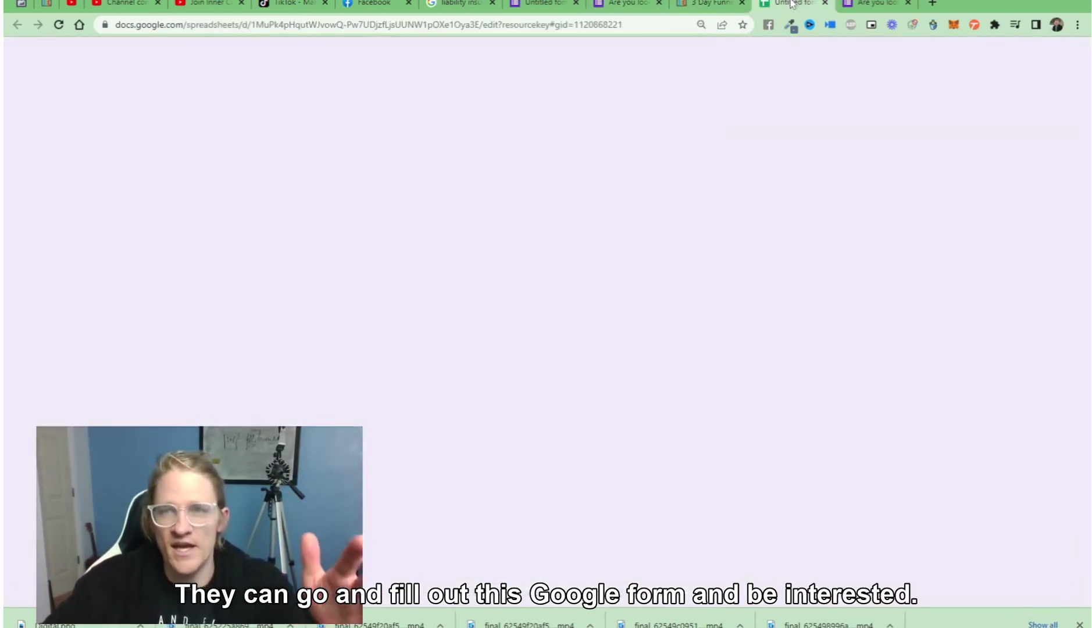
{"action": "left_click", "coordinate": [93, 133]}
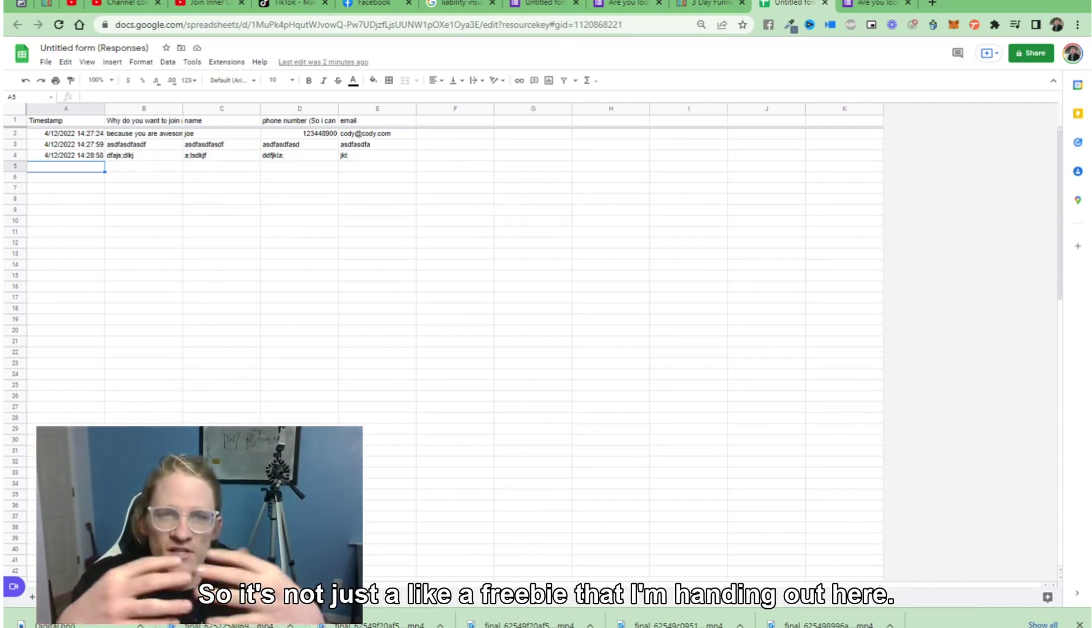
{"action": "left_click", "coordinate": [696, 5]}
{"action": "left_click", "coordinate": [558, 9]}
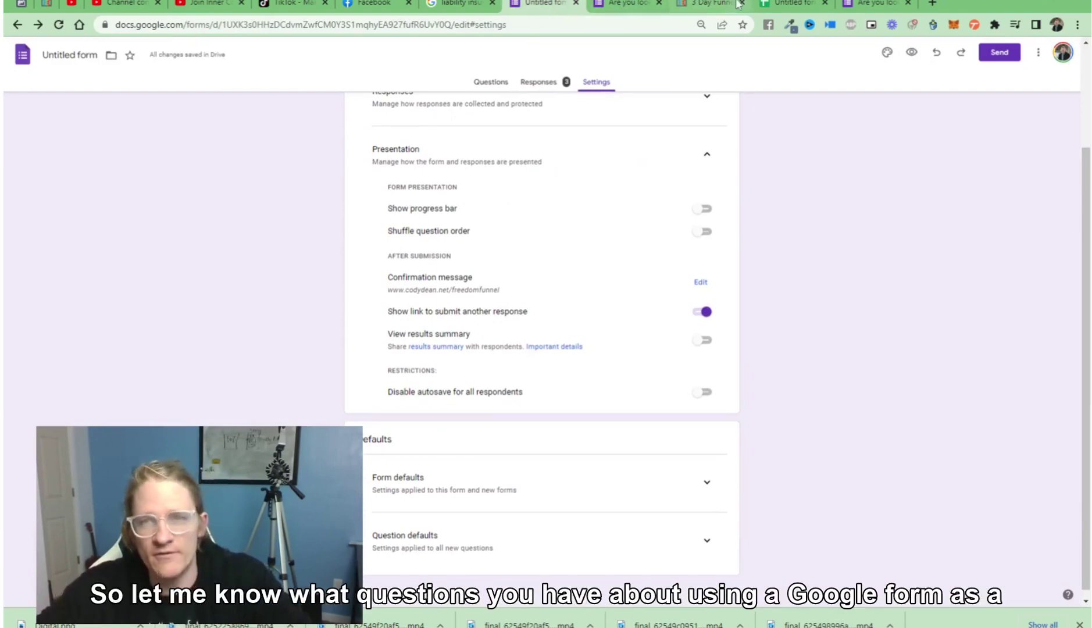
- Scroll the Funnel Freedom Challenge page to its headline, then open Facebook Groups
{"action": "left_click", "coordinate": [779, 5]}
{"action": "left_click", "coordinate": [710, 4]}
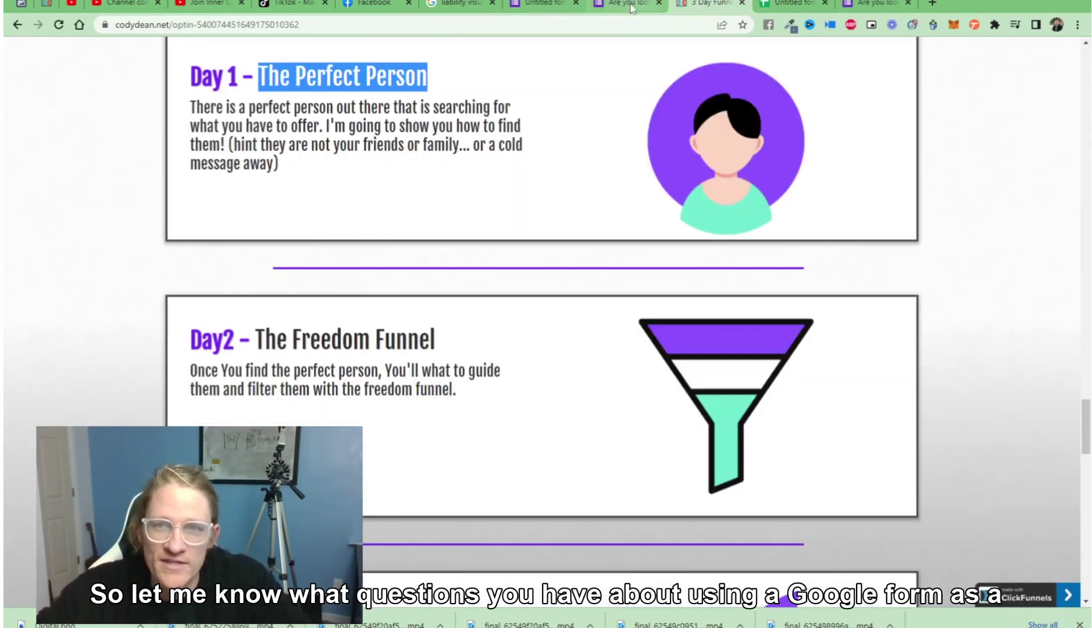
{"action": "scroll", "coordinate": [605, 198], "scroll_direction": "up", "scroll_amount": 15}
{"action": "scroll", "coordinate": [601, 209], "scroll_direction": "up", "scroll_amount": 15}
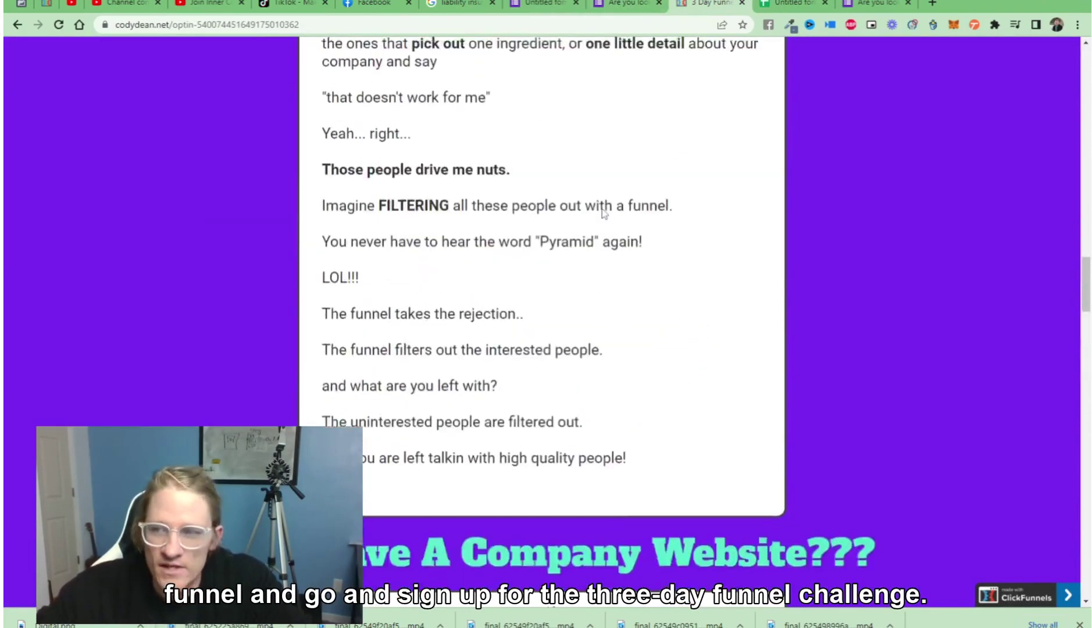
{"action": "scroll", "coordinate": [588, 186], "scroll_direction": "up", "scroll_amount": 15}
{"action": "scroll", "coordinate": [580, 175], "scroll_direction": "up", "scroll_amount": 10}
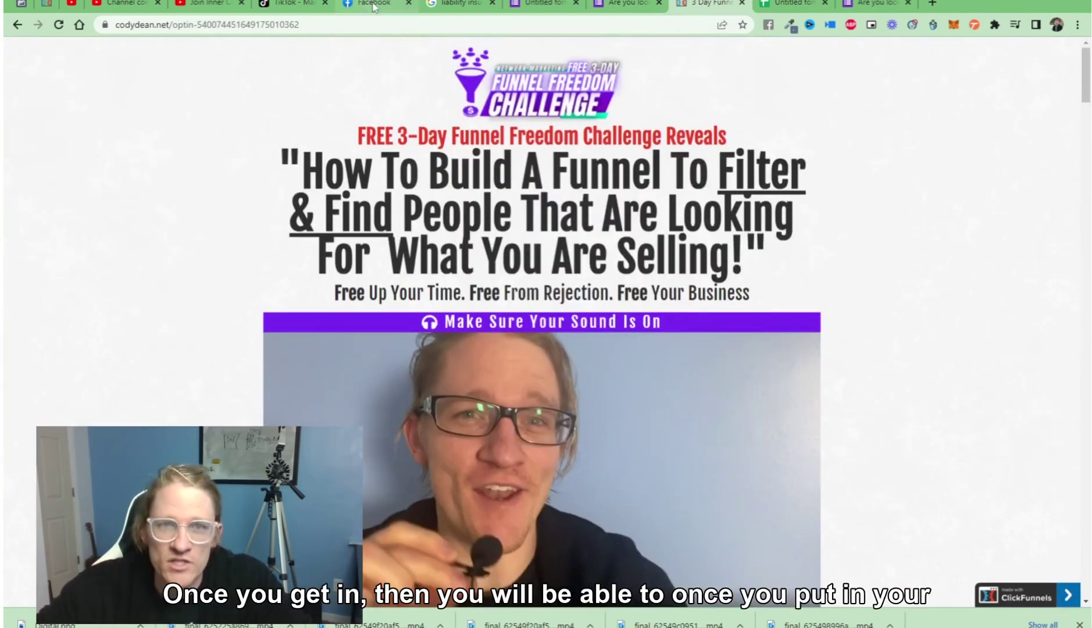
{"action": "left_click", "coordinate": [373, 6]}
{"action": "left_click", "coordinate": [90, 201]}
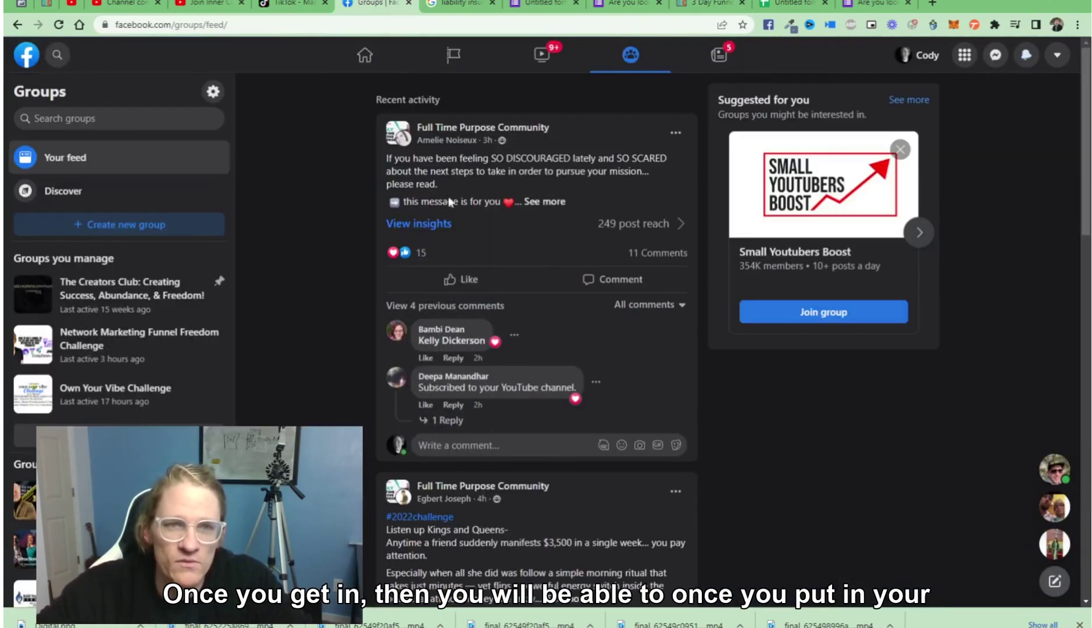
- Open the Network Marketing Funnel Freedom Challenge group and browse its April 28–30 page
{"action": "left_click", "coordinate": [113, 339]}
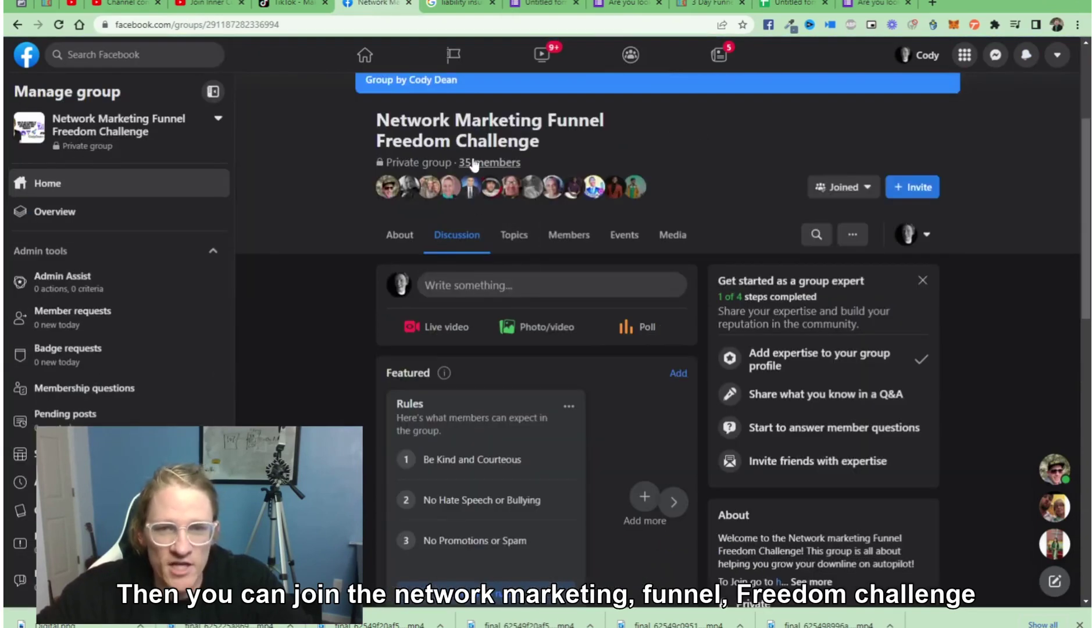
{"action": "scroll", "coordinate": [640, 145], "scroll_direction": "up", "scroll_amount": 3}
{"action": "scroll", "coordinate": [756, 134], "scroll_direction": "up", "scroll_amount": 2}
{"action": "scroll", "coordinate": [790, 128], "scroll_direction": "down", "scroll_amount": 2}
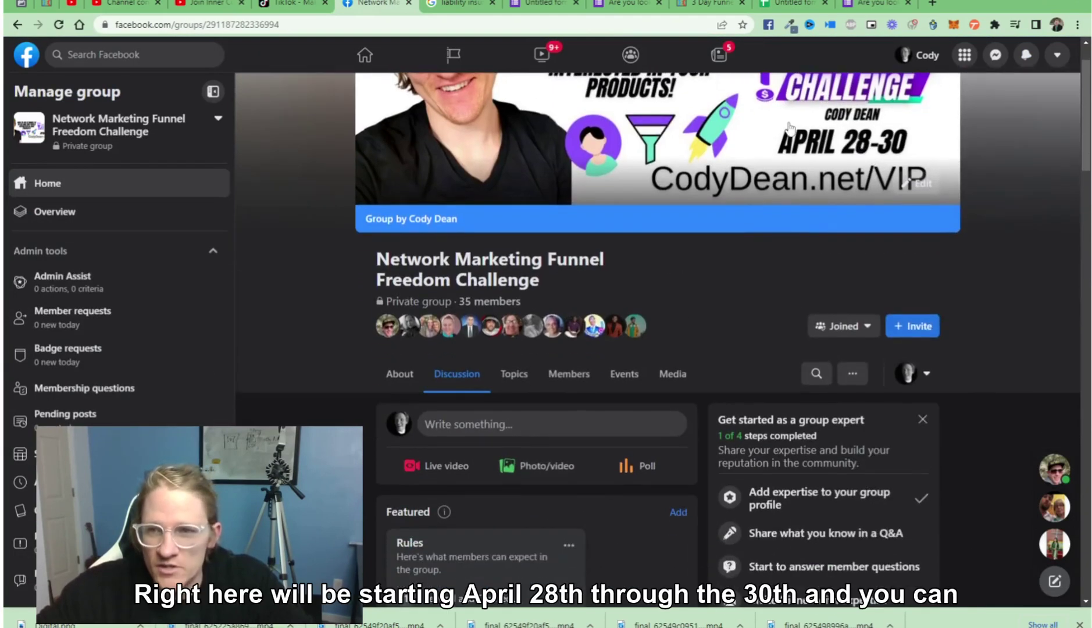
{"action": "scroll", "coordinate": [873, 175], "scroll_direction": "up", "scroll_amount": 1}
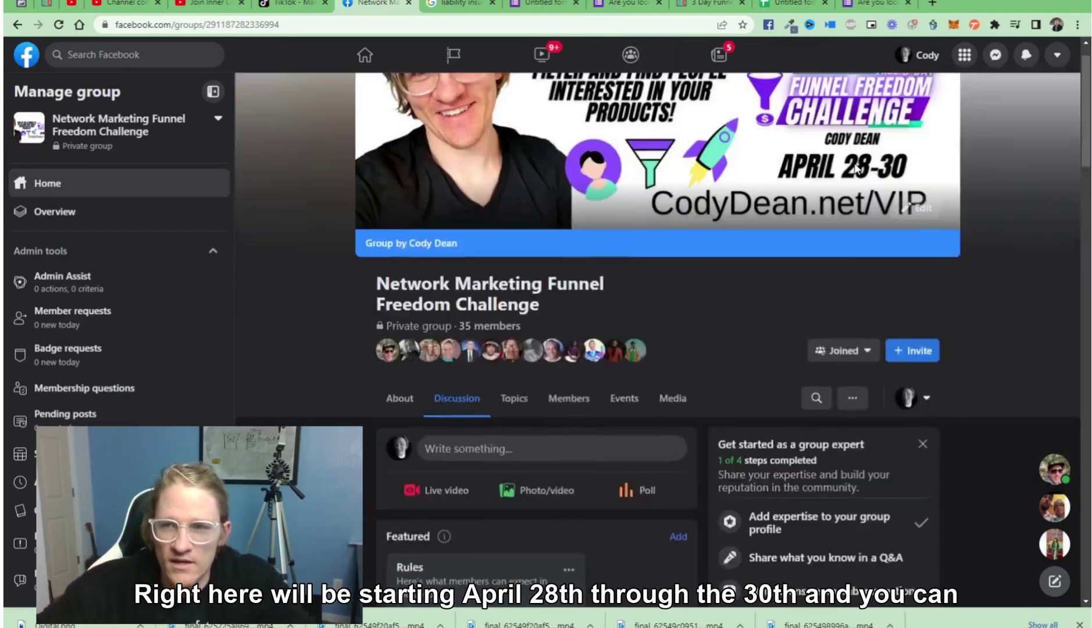
{"action": "scroll", "coordinate": [756, 308], "scroll_direction": "down", "scroll_amount": 3}
{"action": "scroll", "coordinate": [640, 395], "scroll_direction": "down", "scroll_amount": 5}
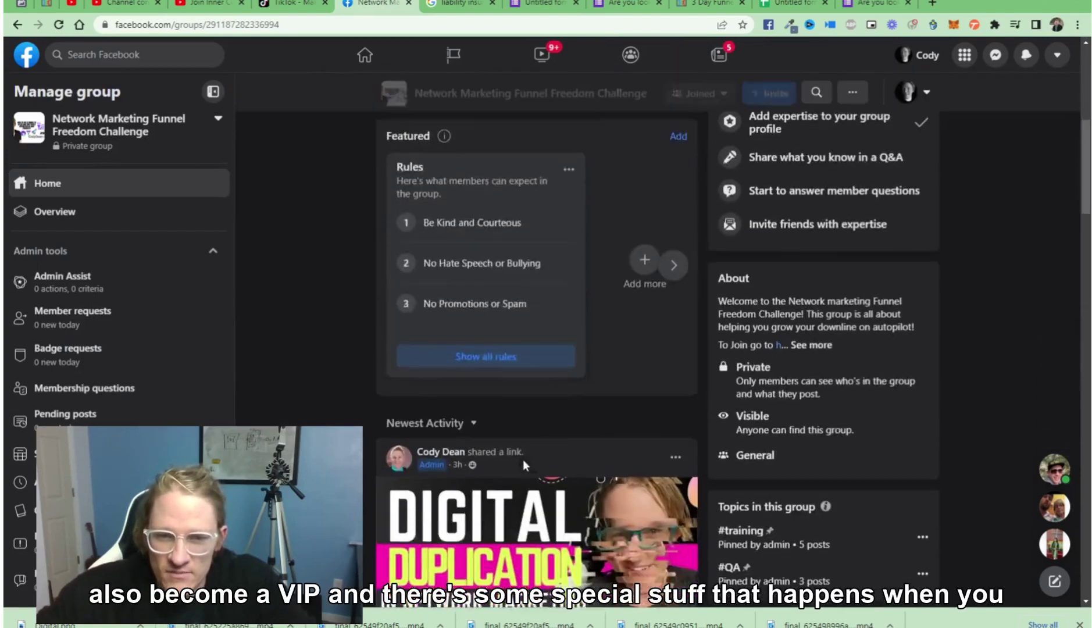
{"action": "scroll", "coordinate": [523, 466], "scroll_direction": "down", "scroll_amount": 3}
{"action": "scroll", "coordinate": [524, 465], "scroll_direction": "down", "scroll_amount": 5}
{"action": "scroll", "coordinate": [523, 466], "scroll_direction": "down", "scroll_amount": 3}
{"action": "scroll", "coordinate": [582, 349], "scroll_direction": "up", "scroll_amount": 10}
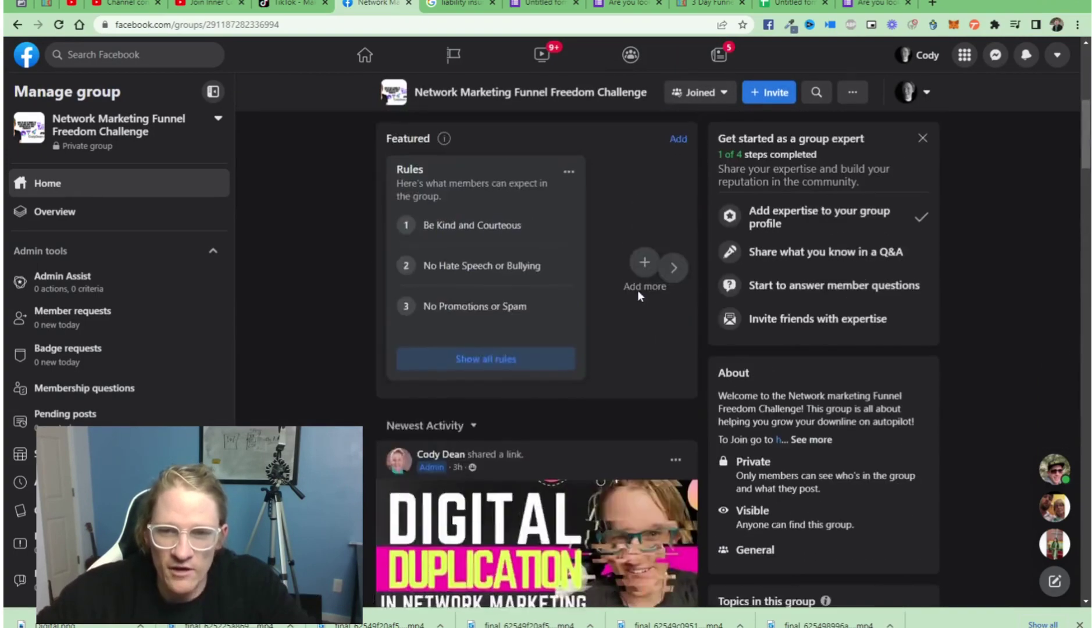
{"action": "scroll", "coordinate": [549, 158], "scroll_direction": "up", "scroll_amount": 7}
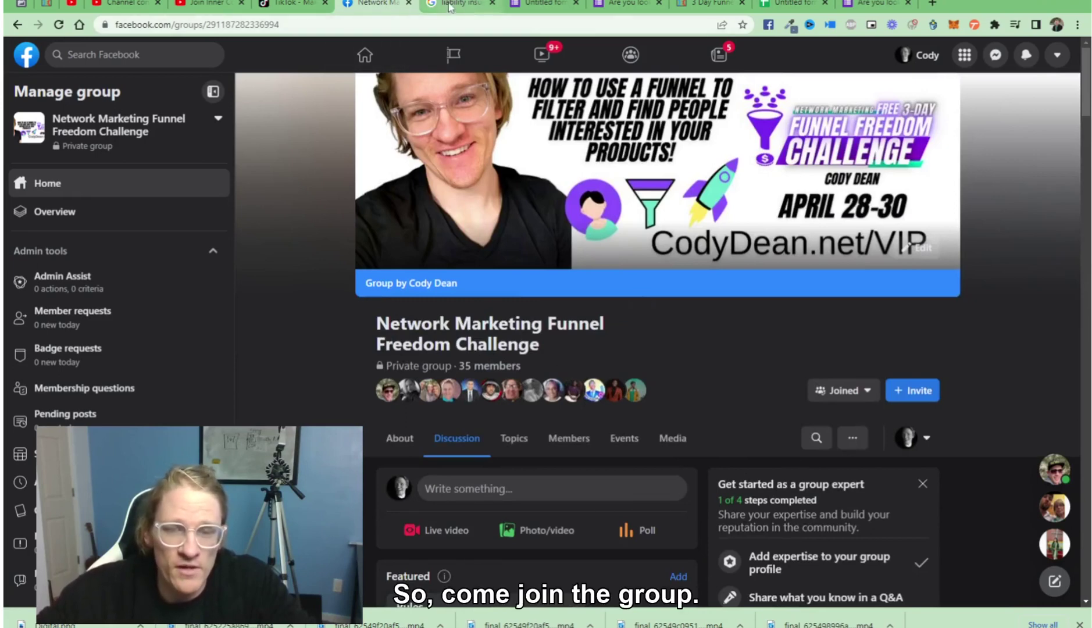